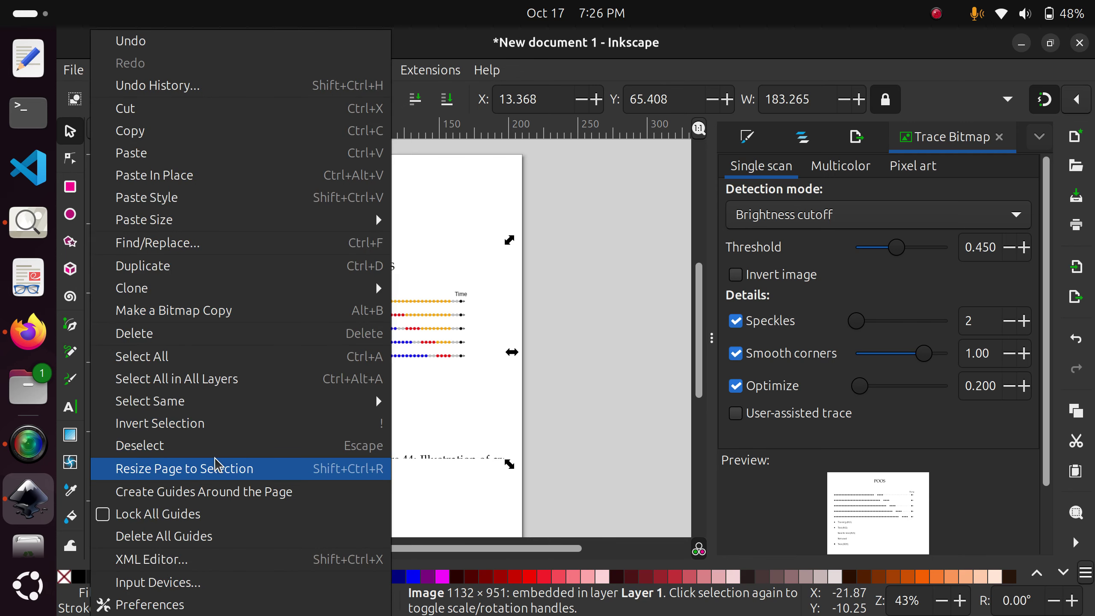
Resize the page to fit the selected embedded image
left_click(216, 469)
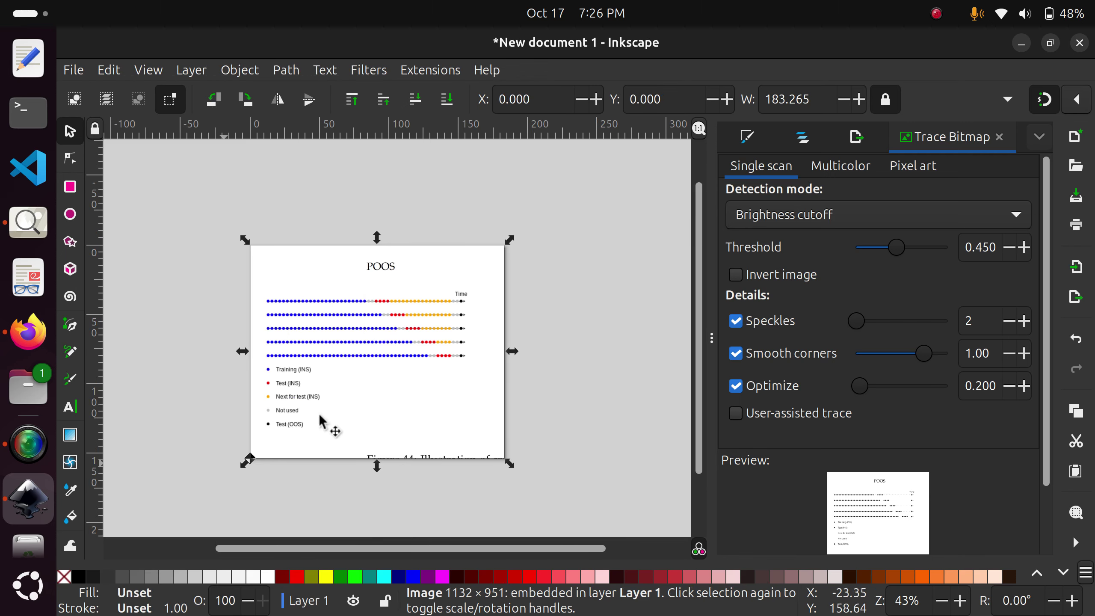
left_click(347, 340)
scroll(264, 386, "up", 1, "ctrl")
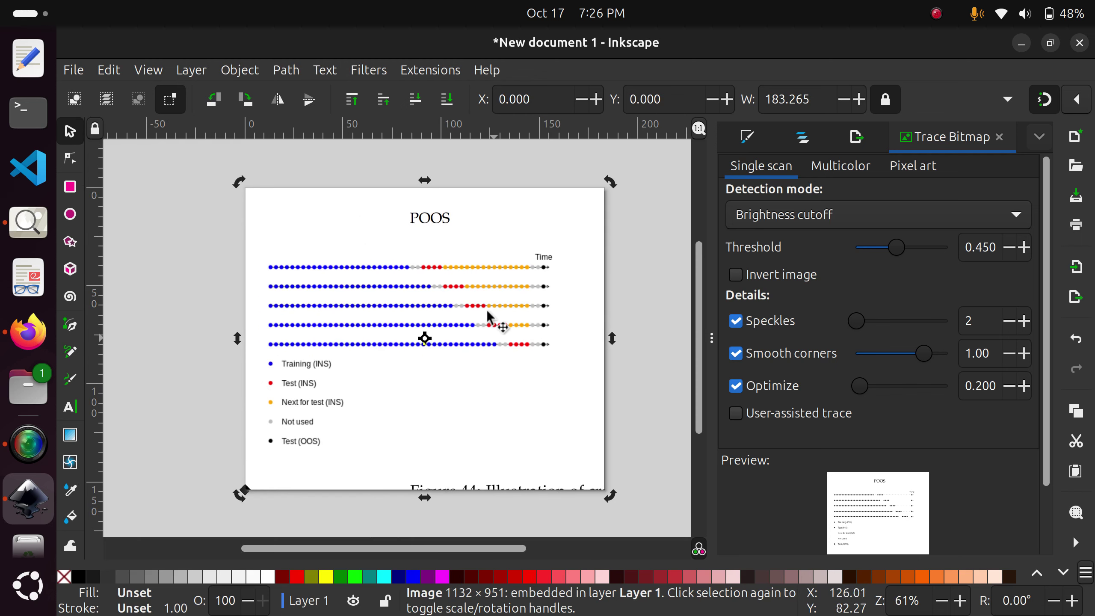
scroll(336, 293, "up", 1, "ctrl")
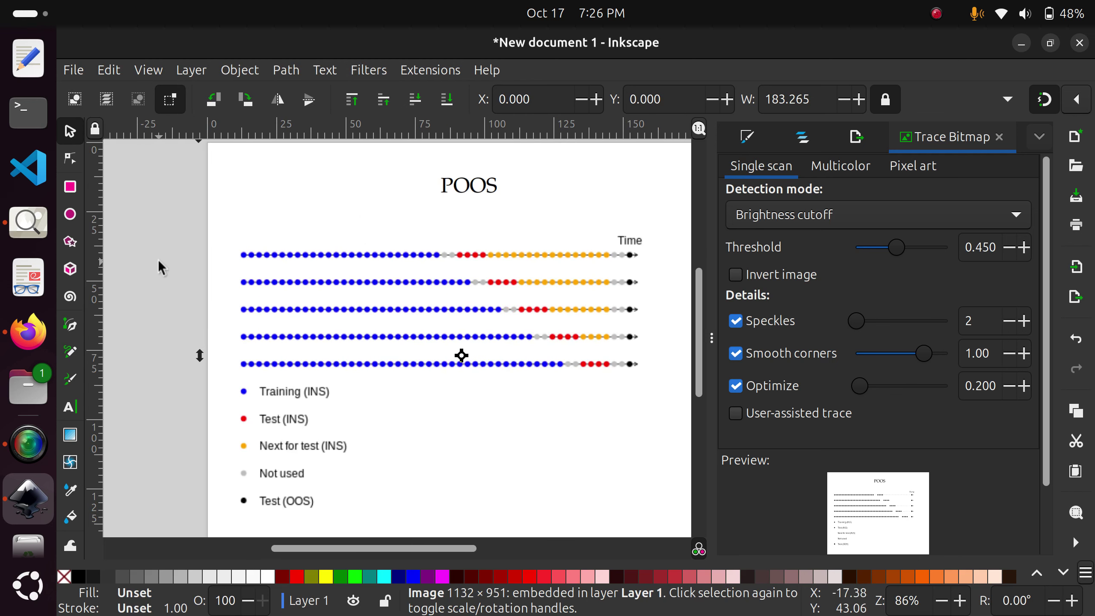
scroll(158, 262, "up", 3)
Show the list of layers and objects for the document and deselect the image
key("ctrl+shift+l")
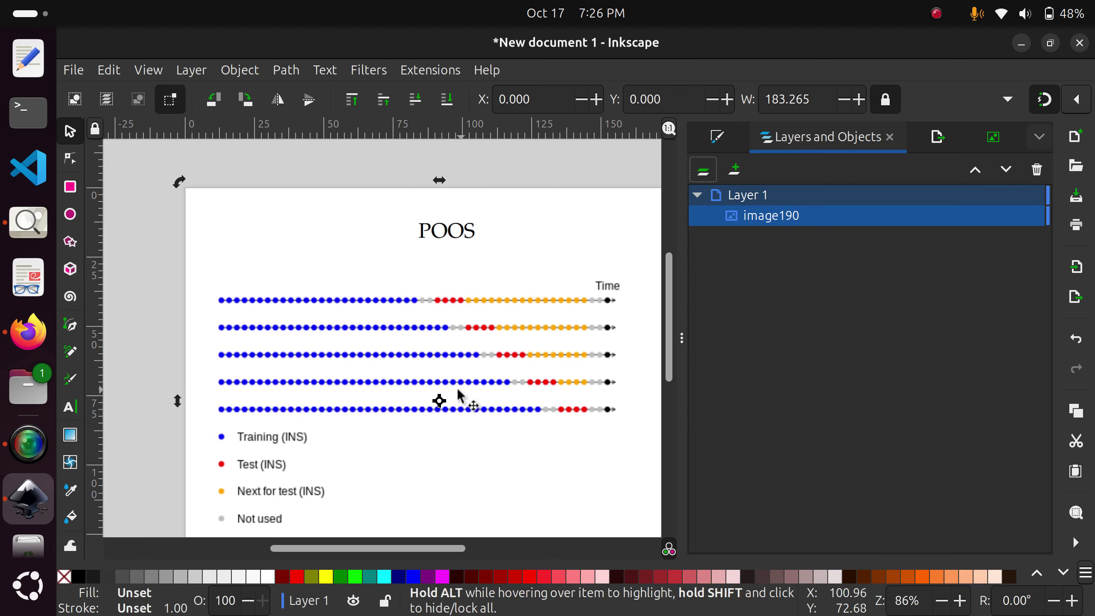
scroll(463, 395, "up", 1, "ctrl")
scroll(452, 380, "down", 2, "ctrl")
left_click(481, 196)
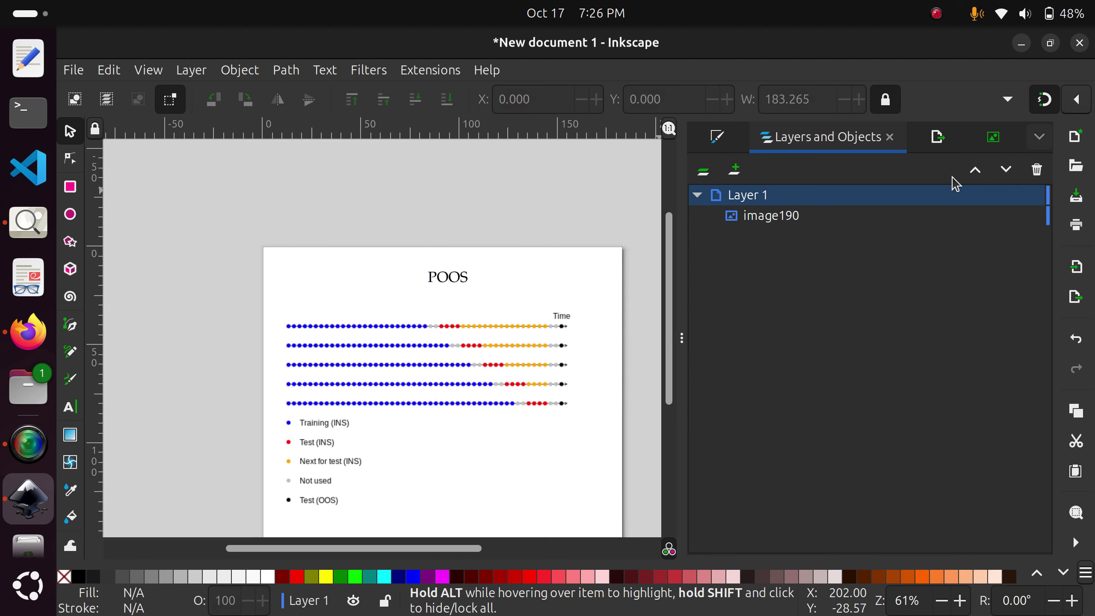
Try tracing the embedded image with a single-scan Trace Bitmap using brightness cutoff
left_click(472, 326)
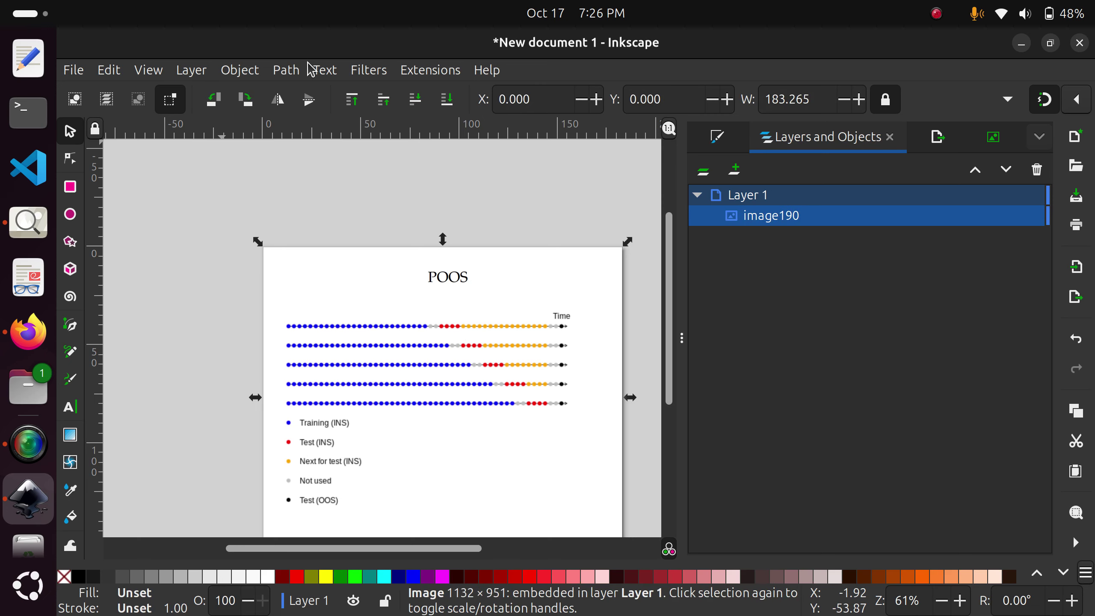
left_click(296, 73)
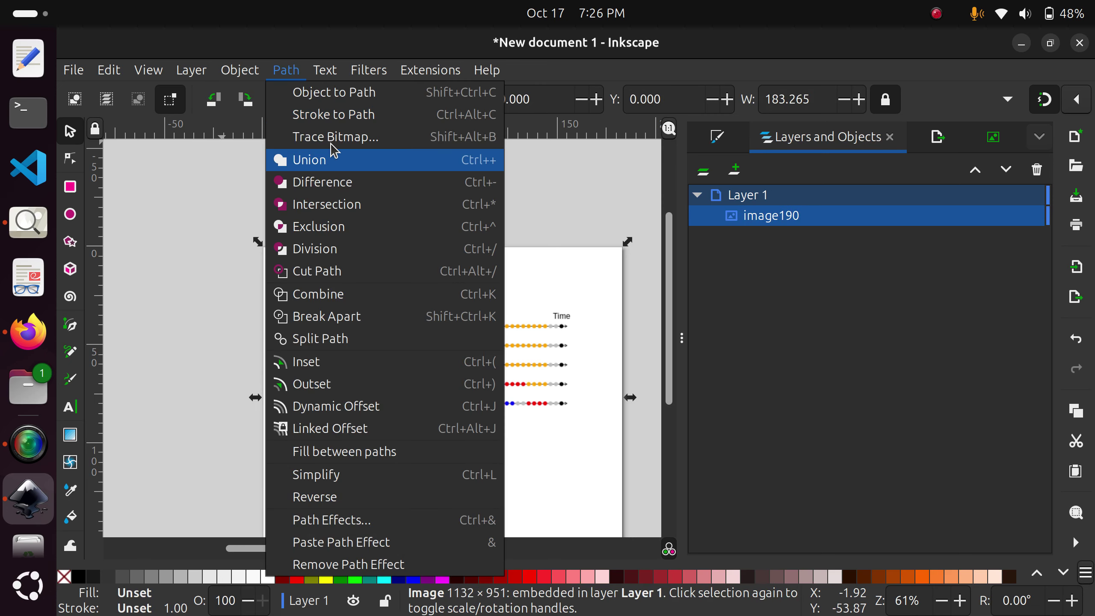
left_click(314, 135)
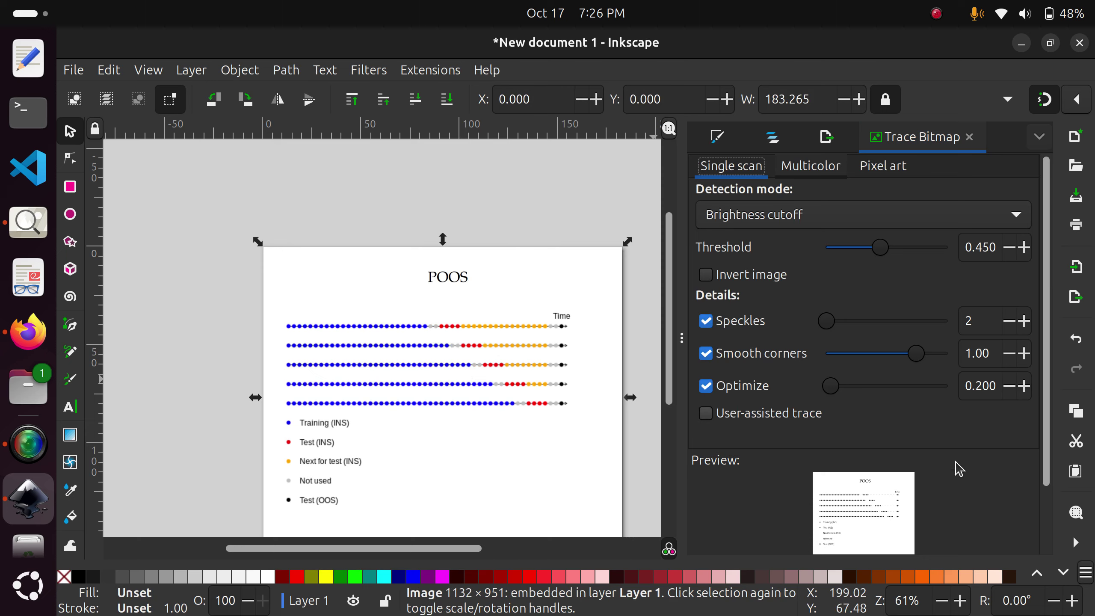
scroll(892, 459, "down", 3)
left_click(884, 544)
Move the traced path off the page to the left of the original image, and cut it from the drawing
mouse_move(501, 372)
left_mouse_down()
mouse_move(215, 286)
mouse_move(194, 267)
left_mouse_up()
scroll(415, 281, "left", 10)
mouse_move(412, 275)
left_mouse_down()
mouse_move(324, 384)
mouse_move(321, 367)
left_mouse_up()
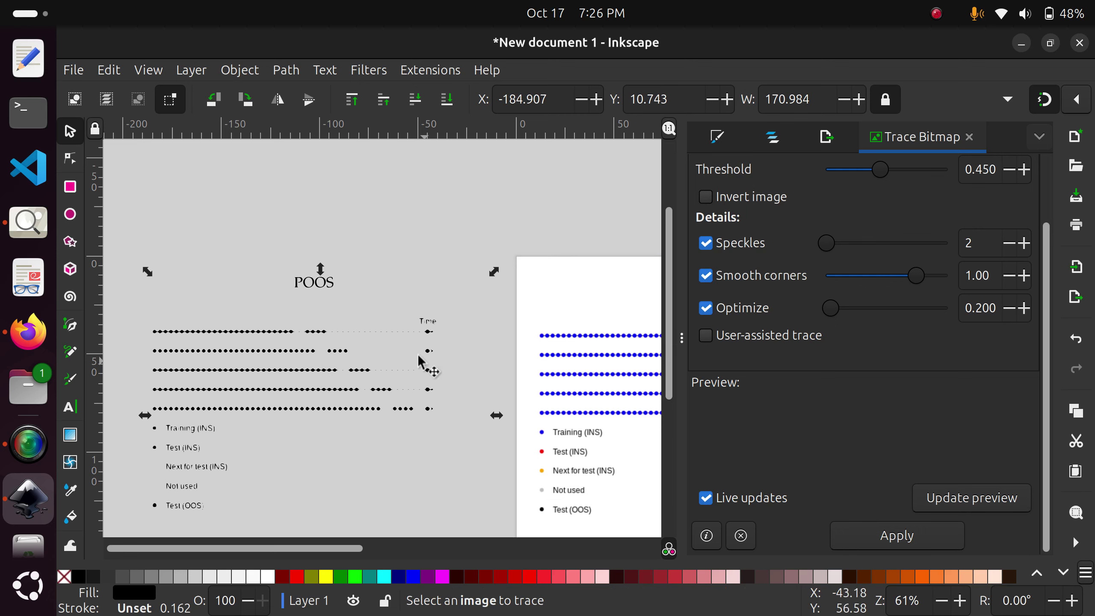
left_click_drag(430, 360, 382, 265)
scroll(311, 372, "left", 8)
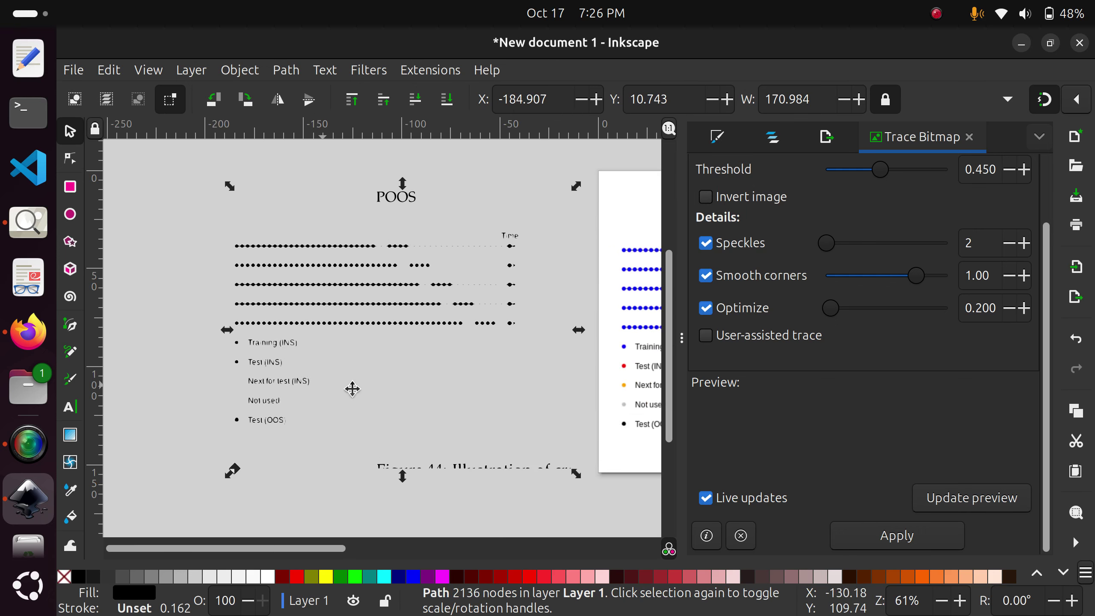
scroll(517, 325, "right", 4)
scroll(517, 326, "down", 2)
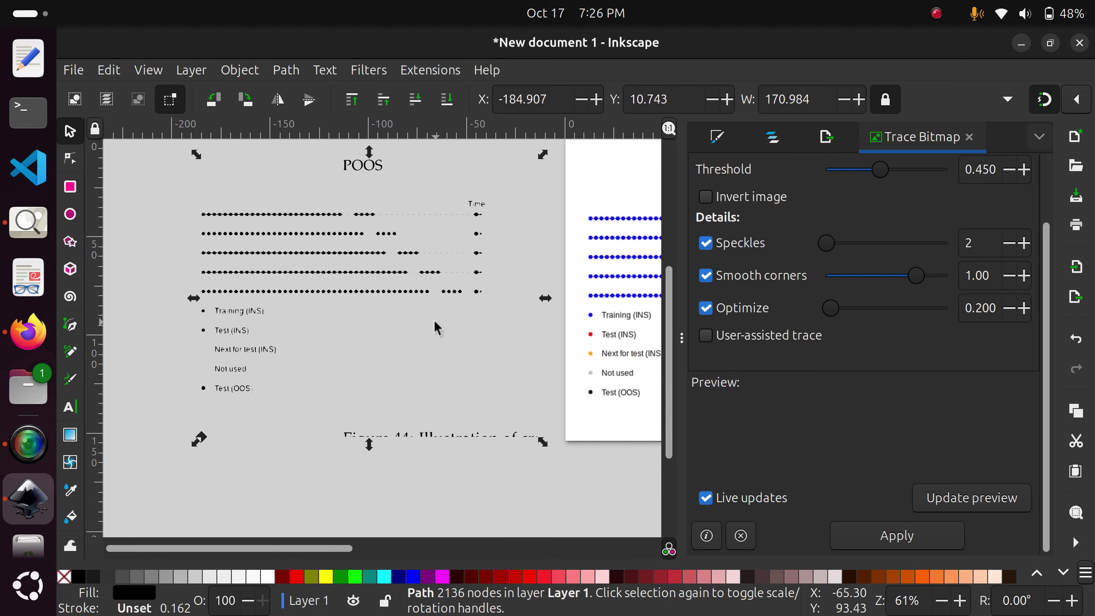
key("ctrl+x")
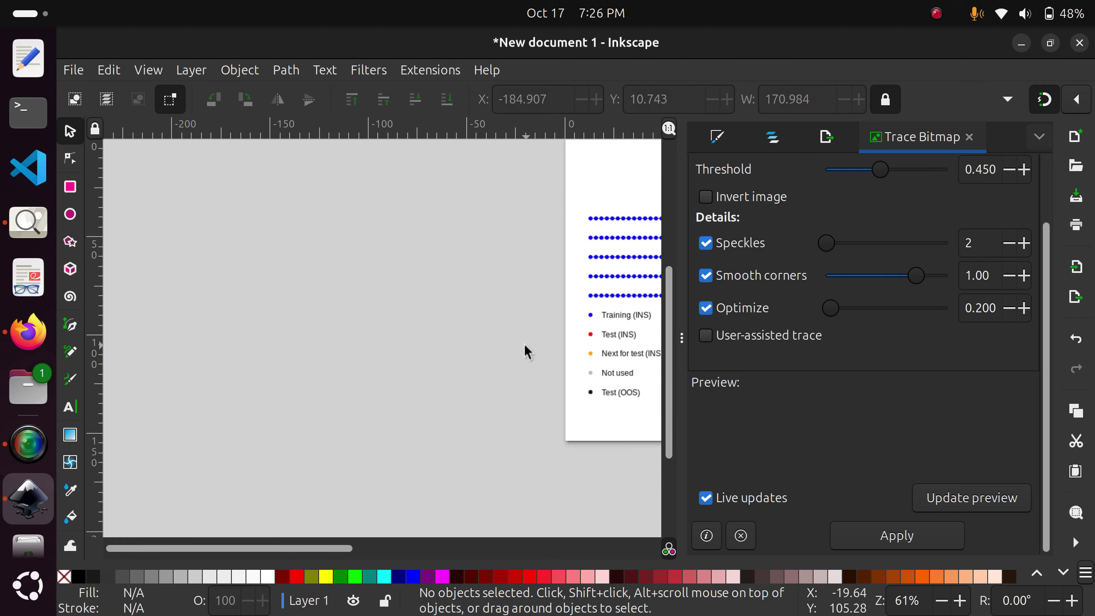
Start a Bezier path at the centre of the first blue dot in the top row of the diagram
scroll(337, 376, "right", 6)
scroll(511, 256, "up", 1)
scroll(511, 257, "up", 1)
scroll(459, 313, "right", 3)
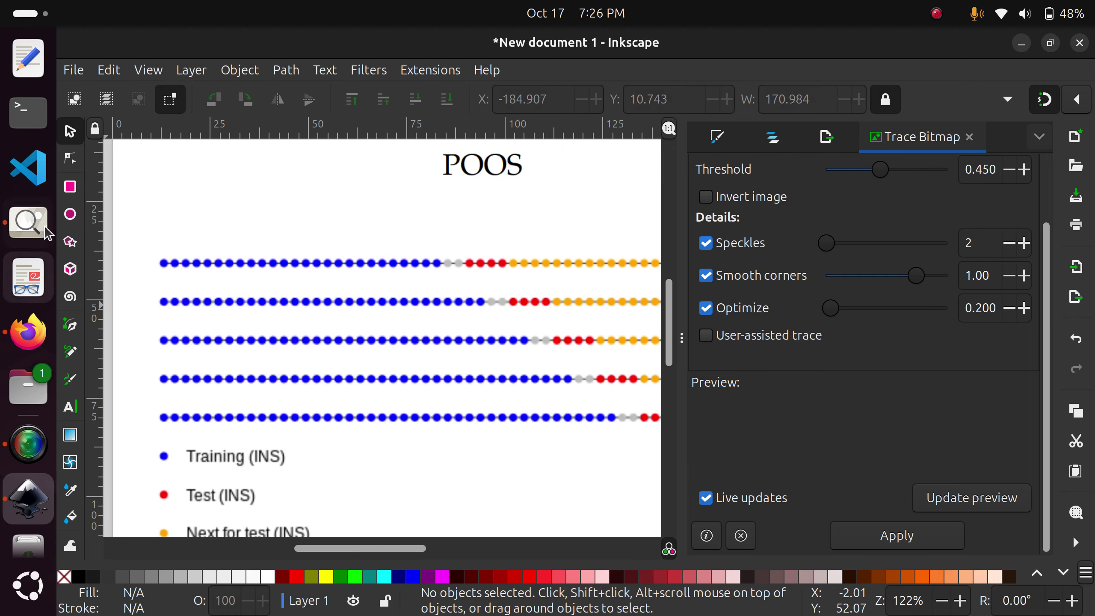
left_click(79, 333)
scroll(166, 263, "up", 2)
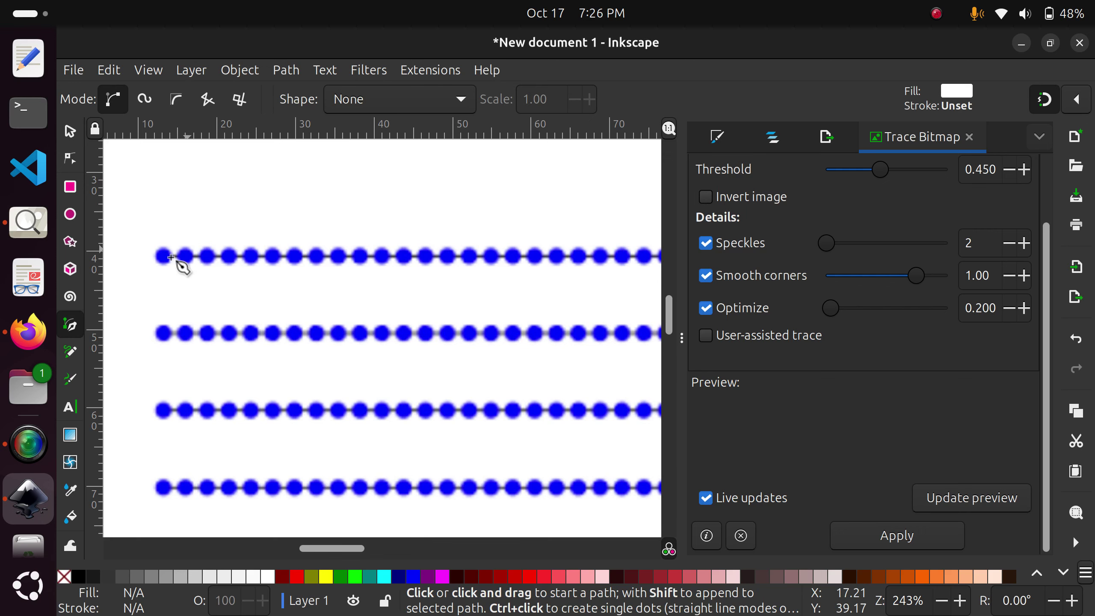
scroll(139, 270, "right", 2)
scroll(154, 281, "down", 1)
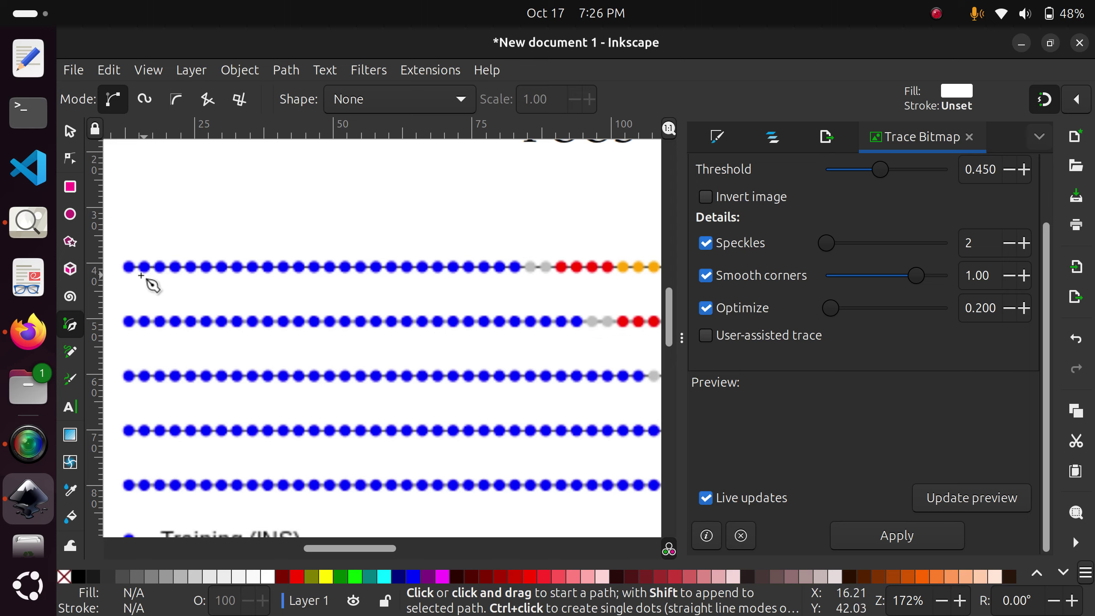
scroll(146, 285, "up", 2)
scroll(354, 315, "up", 1)
scroll(349, 308, "left", 3)
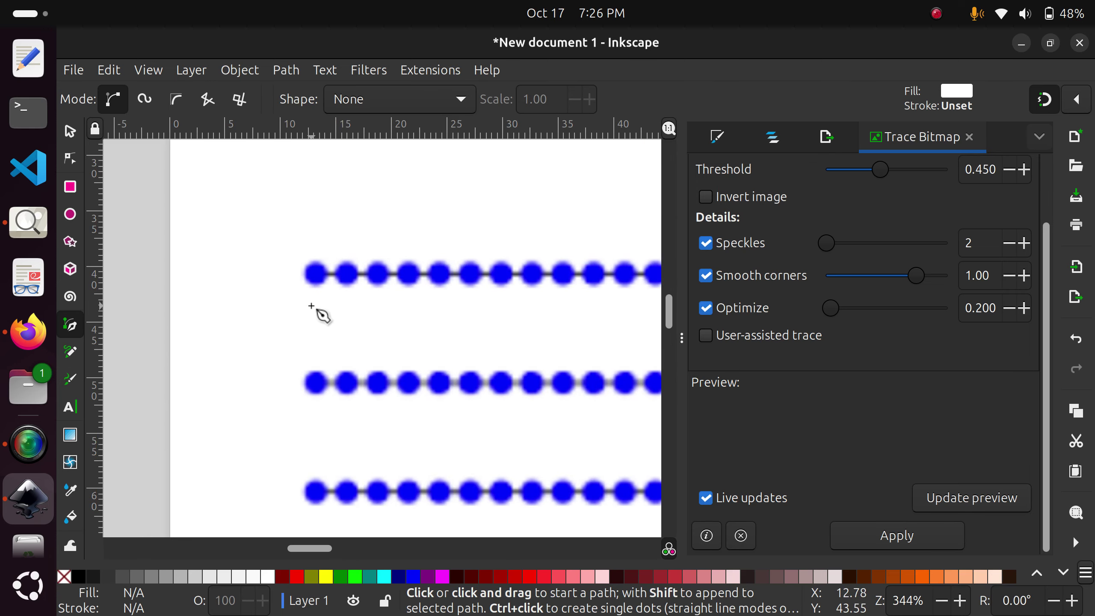
scroll(321, 303, "up", 3)
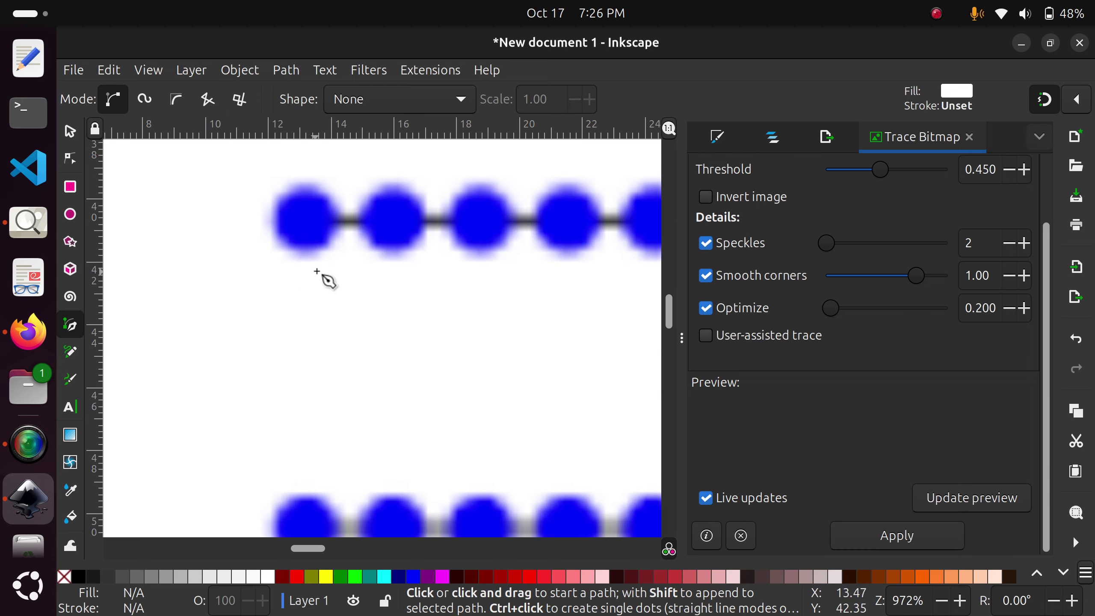
scroll(327, 328, "up", 2)
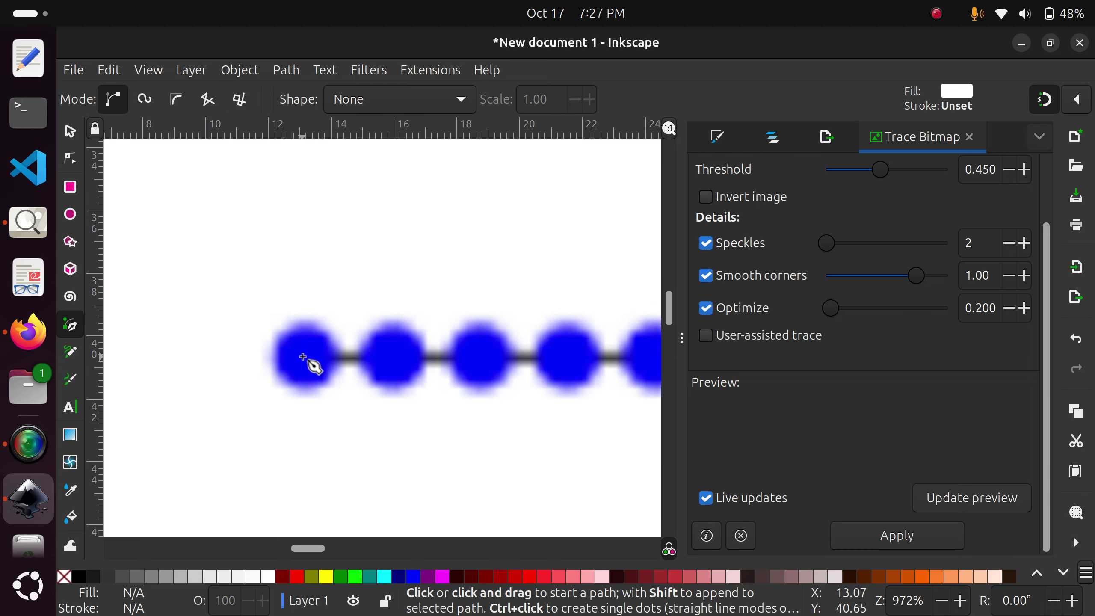
scroll(304, 360, "up", 1)
left_click(304, 357)
Finish the path as a straight horizontal segment about 141 mm long, ending at the top row's arrowhead
scroll(371, 350, "down", 6)
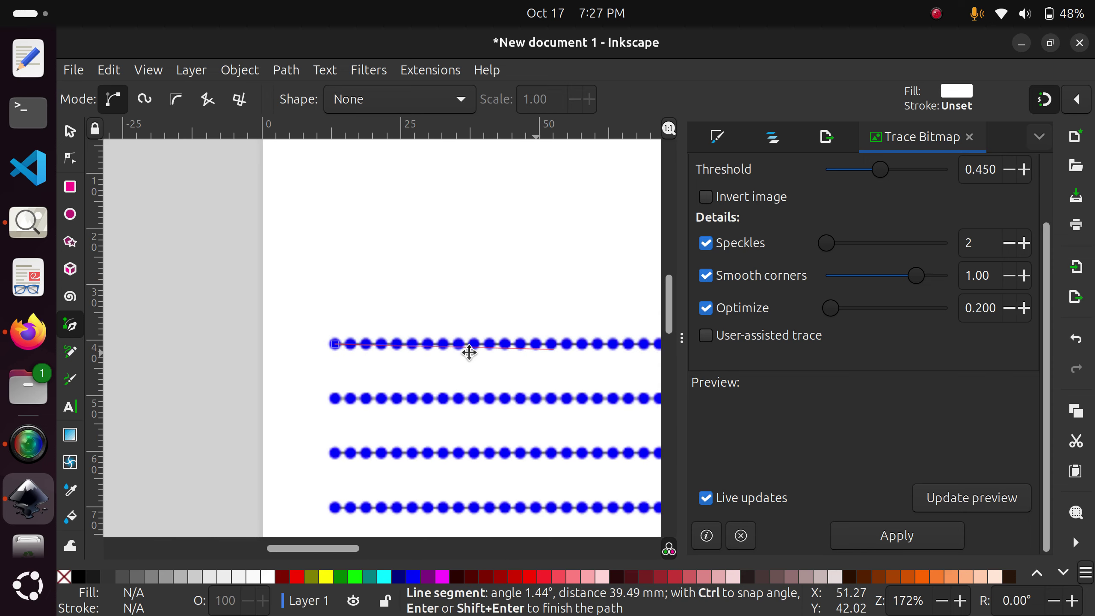
scroll(523, 353, "right", 10)
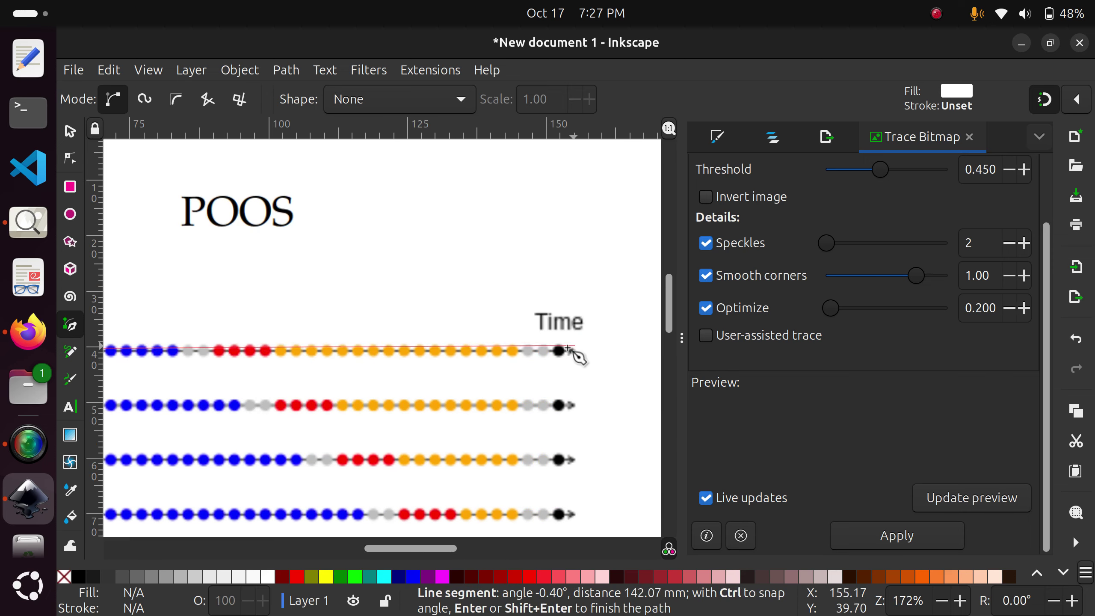
scroll(568, 349, "up", 3)
scroll(569, 351, "up", 5)
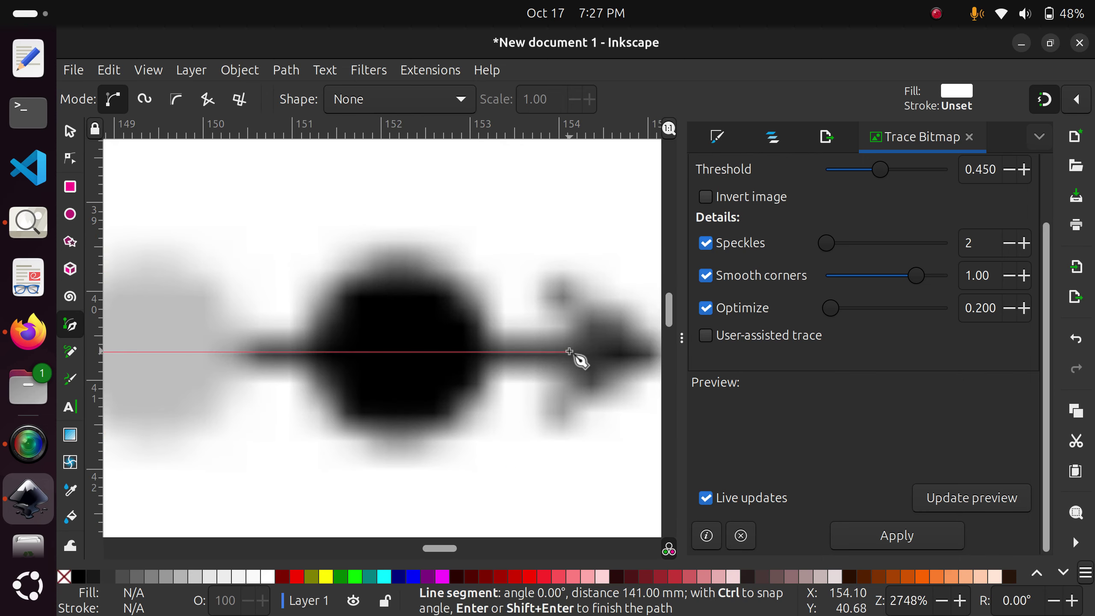
scroll(569, 351, "up", 1)
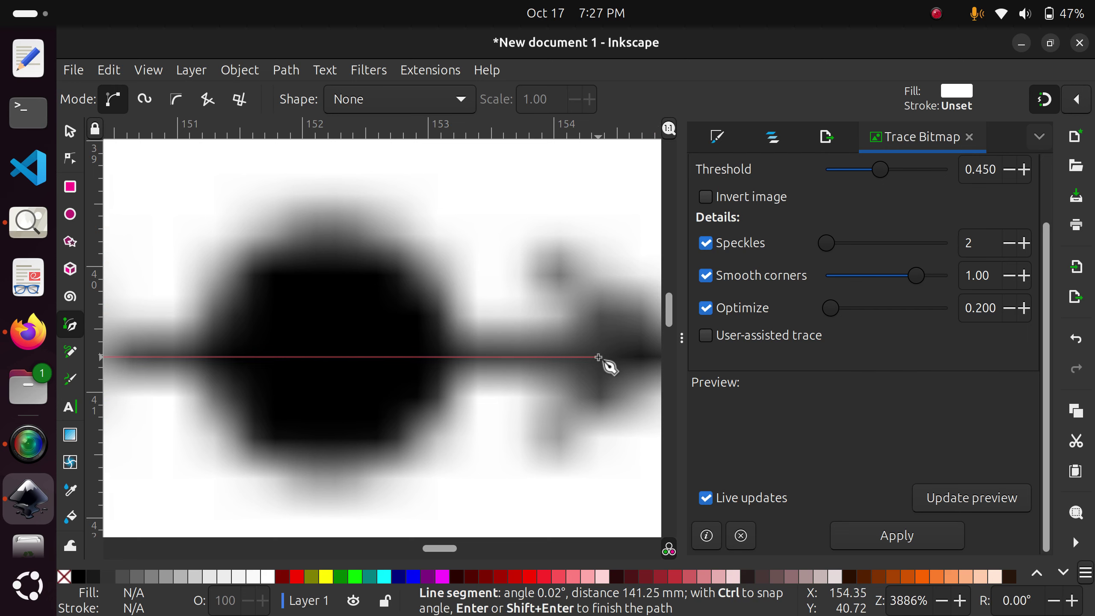
double_click(598, 355)
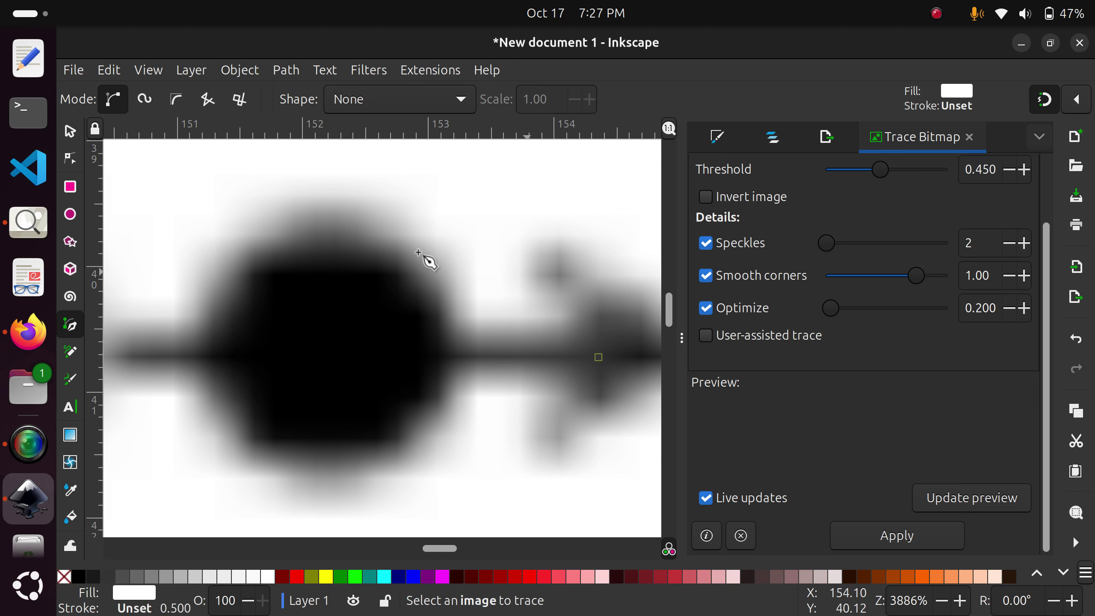
Select the new line with the Select tool and give it a flat colour stroke
left_click(70, 131)
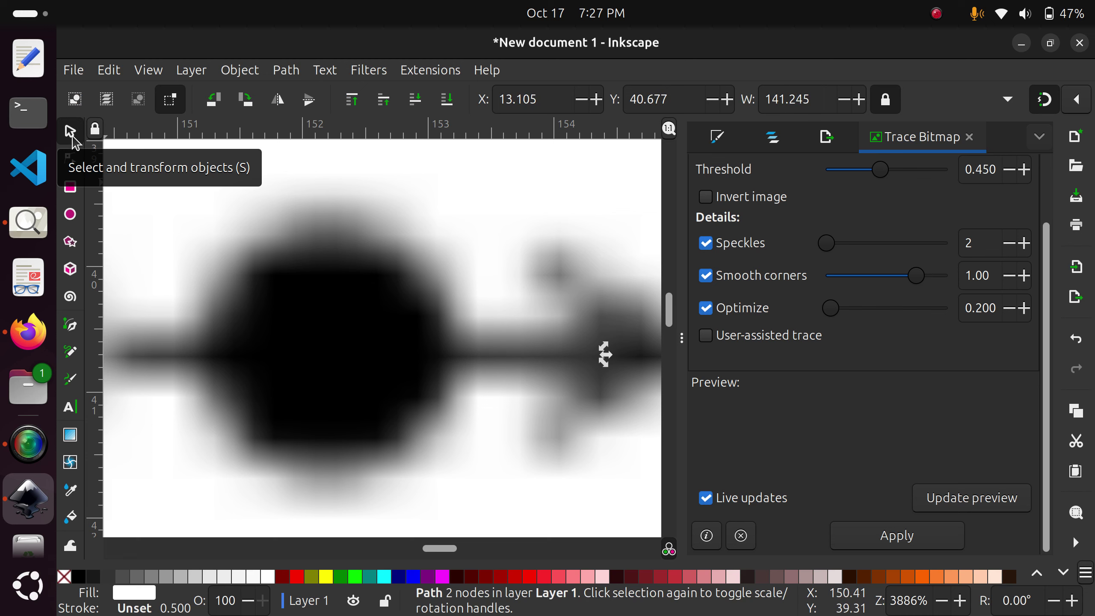
scroll(579, 370, "up", 1)
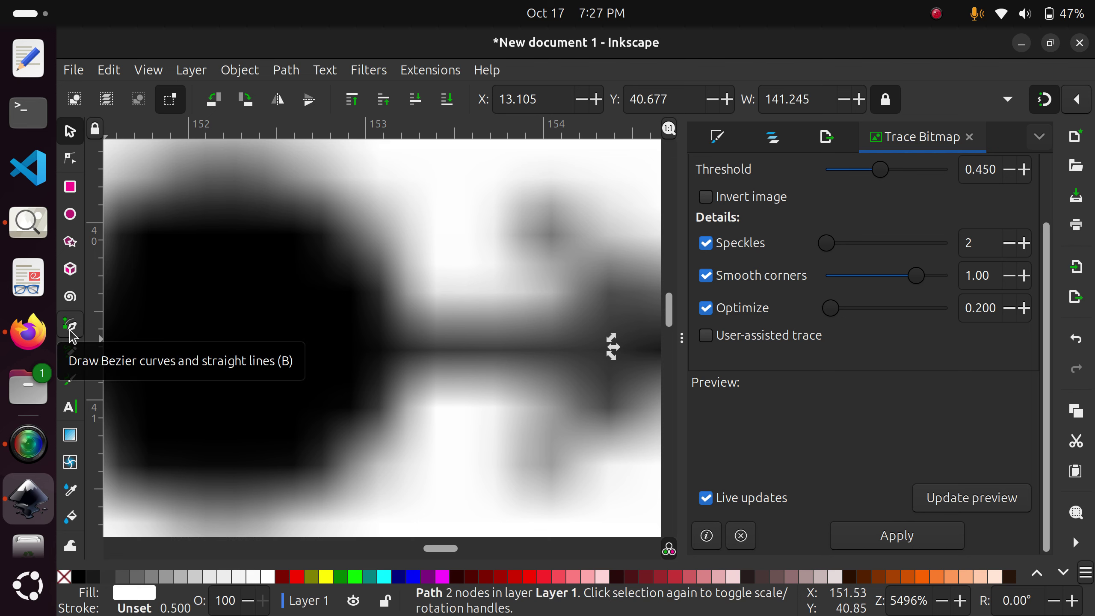
left_click(138, 608)
left_click(728, 195)
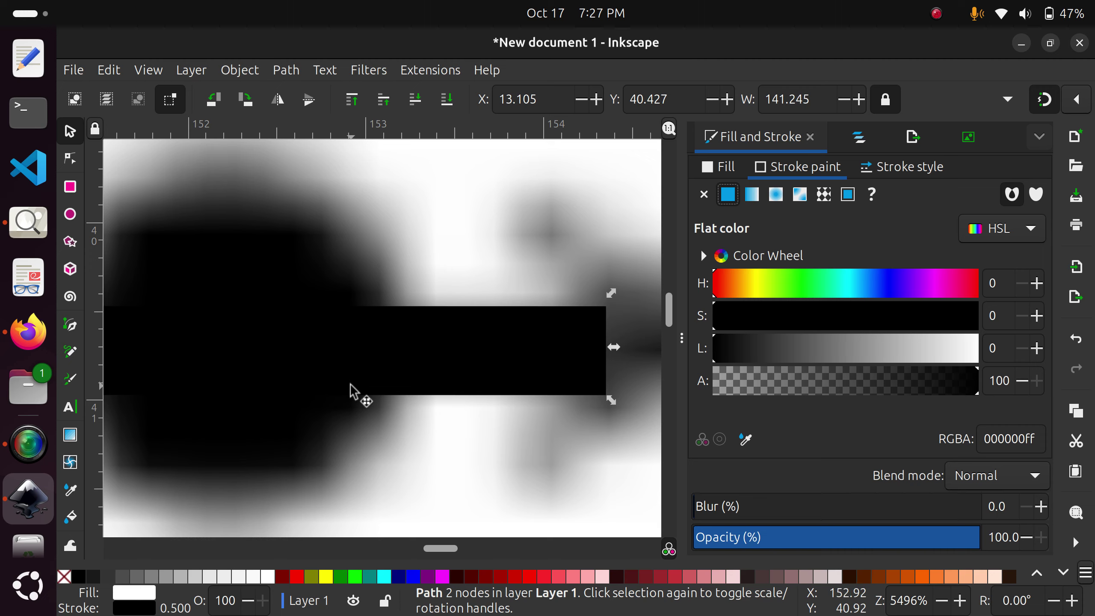
scroll(351, 391, "down", 2)
scroll(398, 382, "up", 1)
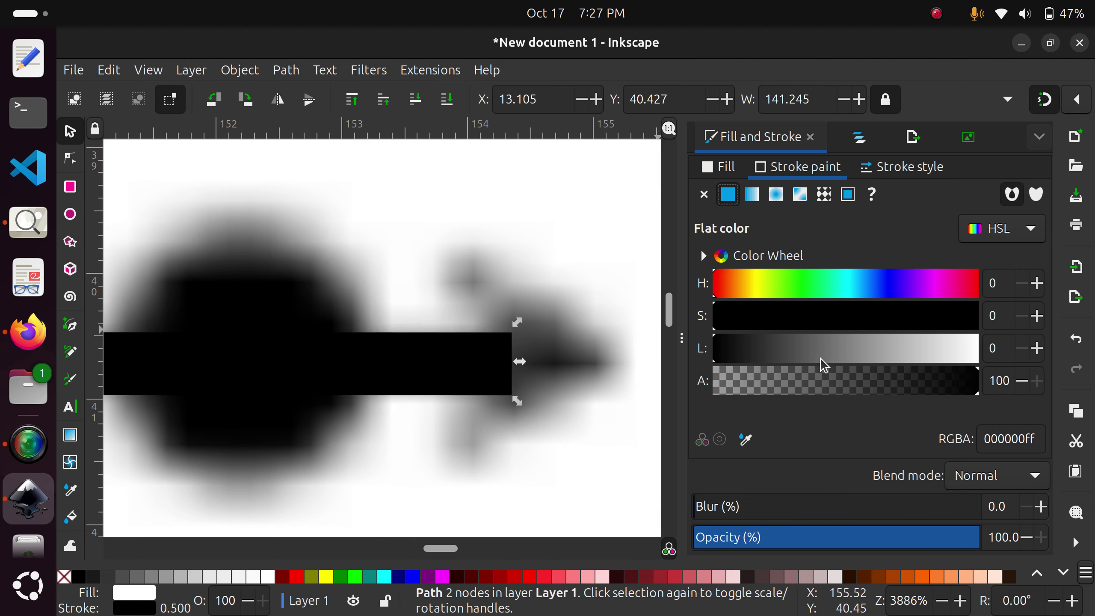
Change the line's stroke colour to red with saturation 94 and lightness 50
left_click_drag(740, 324, 961, 321)
left_click(783, 350)
left_click_drag(825, 358, 846, 360)
scroll(409, 376, "down", 5)
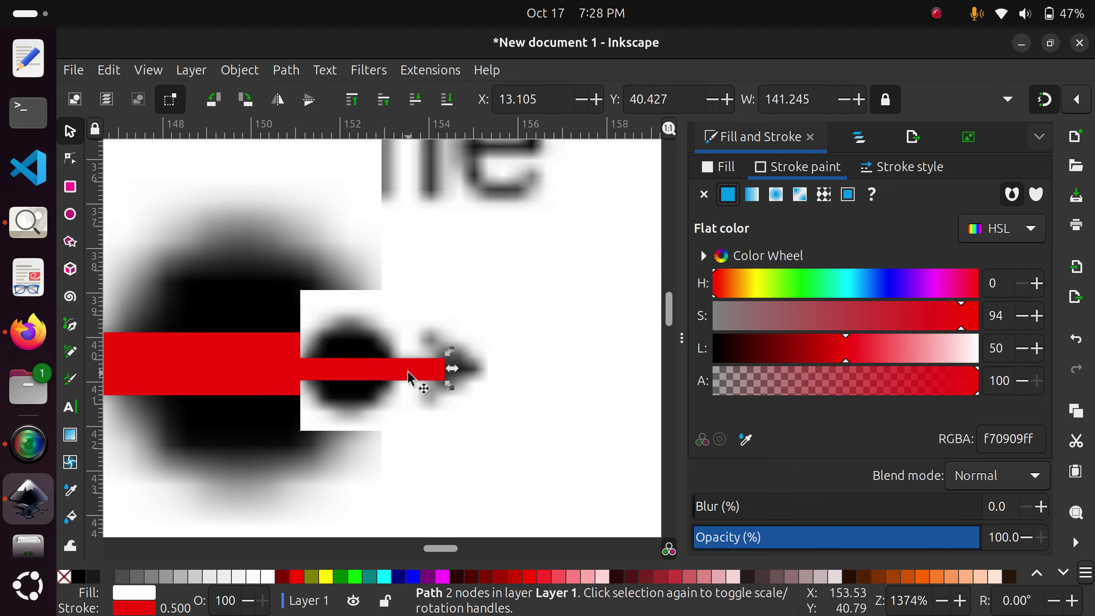
left_click_drag(315, 401, 420, 382)
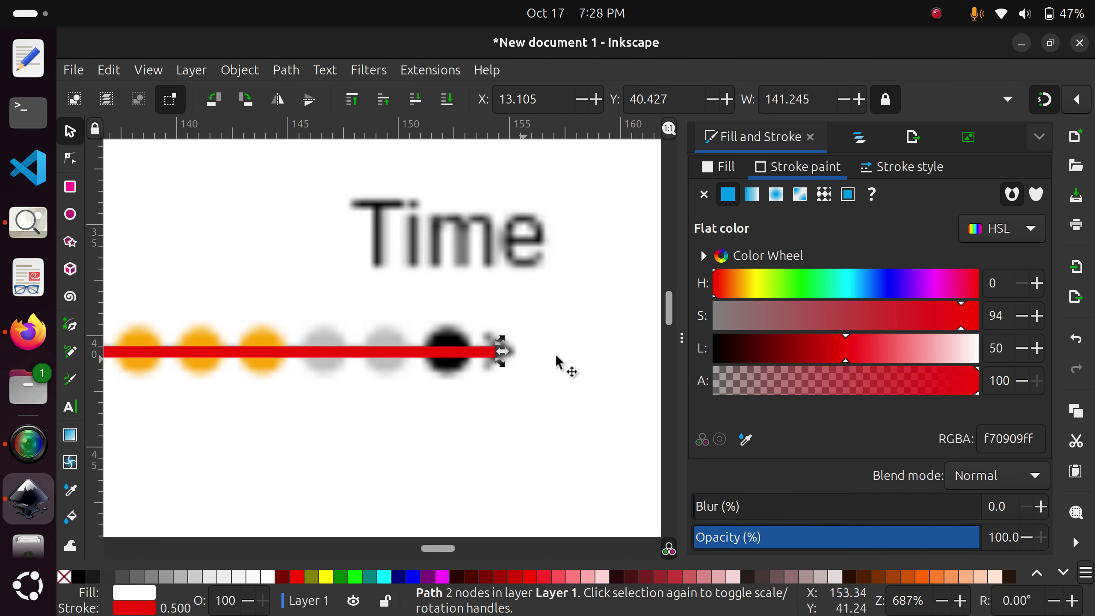
Add the TriangleStart arrowhead as the end marker of the red line
scroll(501, 349, "up", 2, "ctrl")
left_click(911, 174)
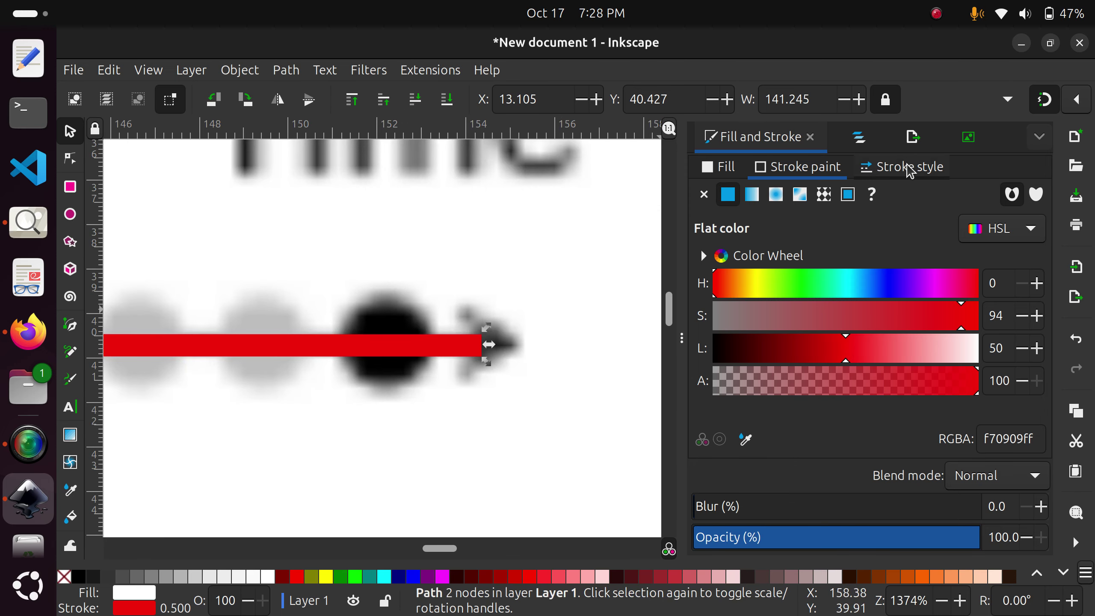
left_click(920, 276)
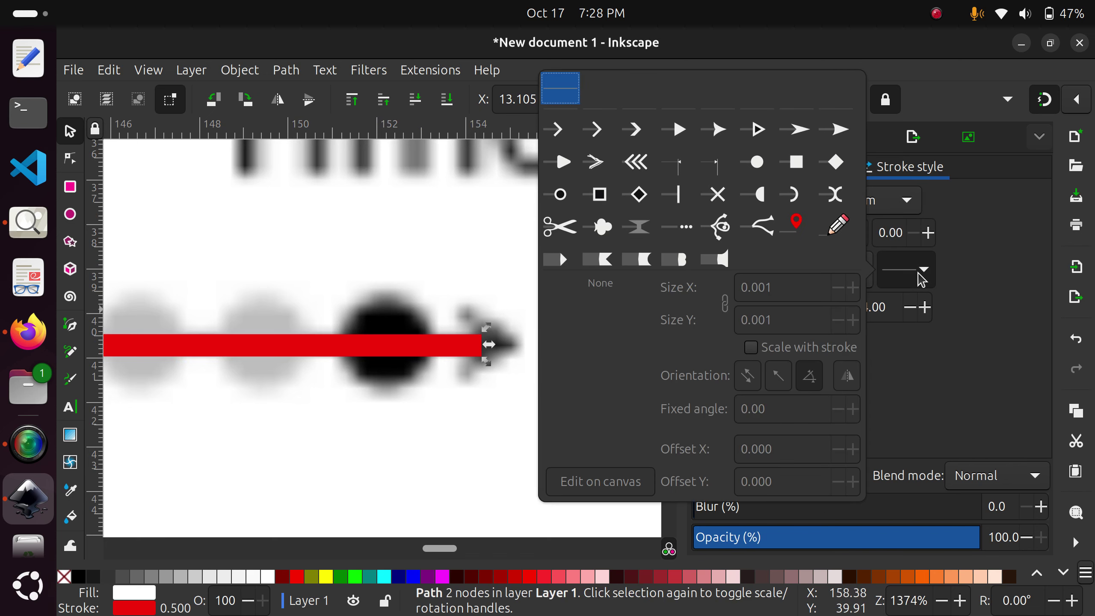
left_click(680, 138)
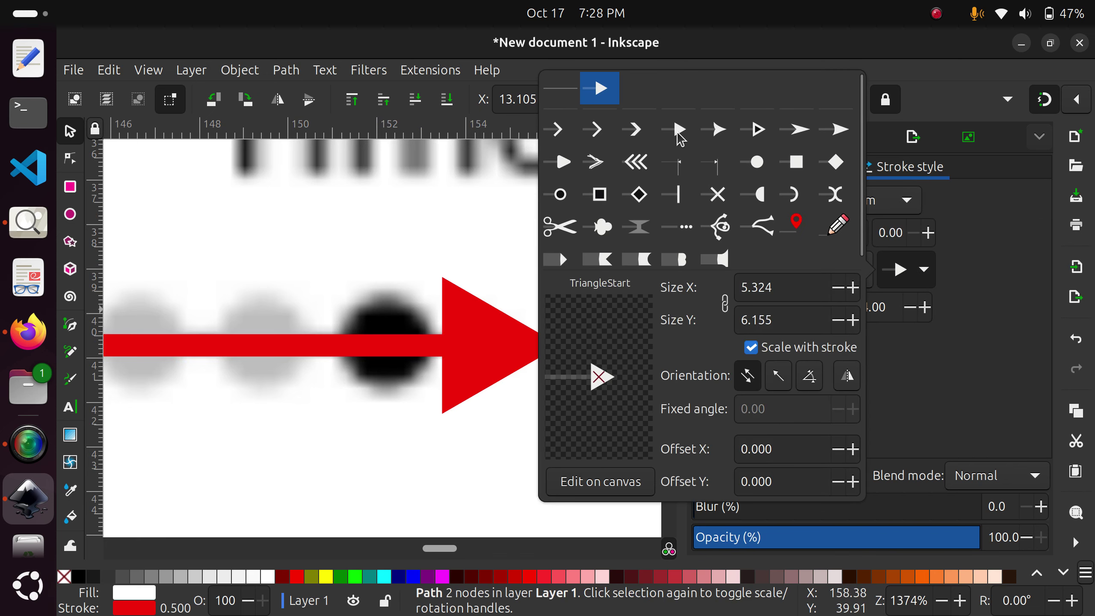
left_click(961, 300)
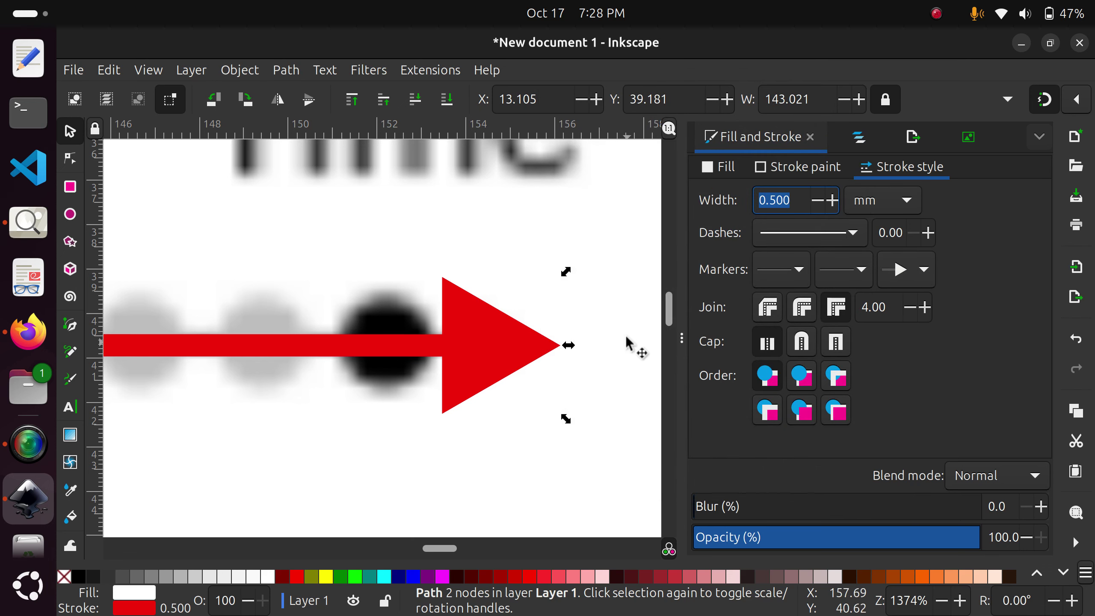
scroll(319, 370, "down", 4)
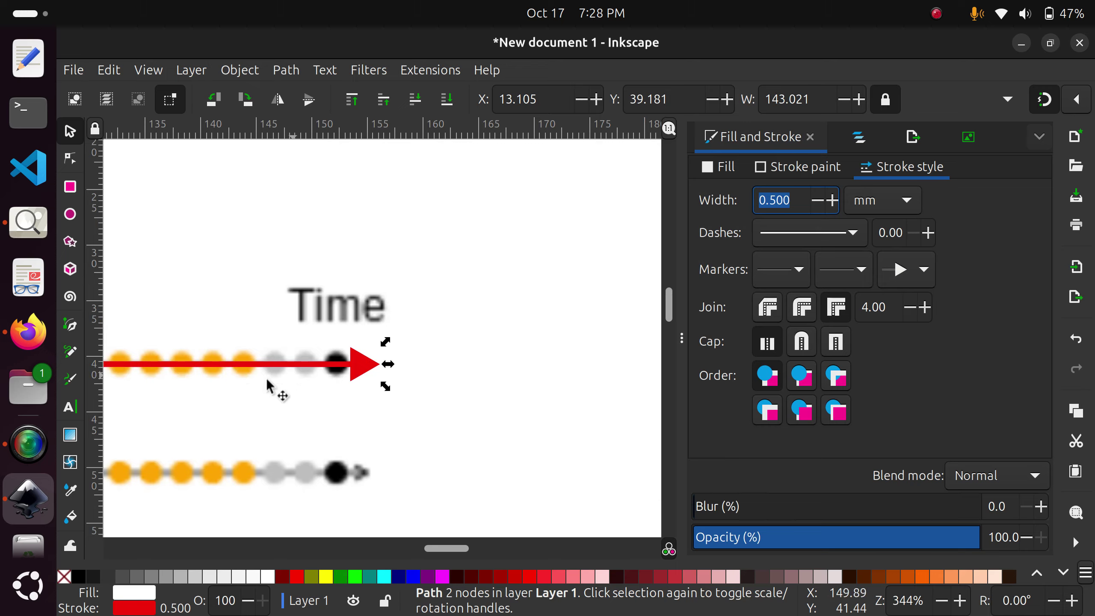
left_click_drag(268, 381, 599, 367)
scroll(354, 378, "down", 2)
left_click_drag(362, 383, 557, 354)
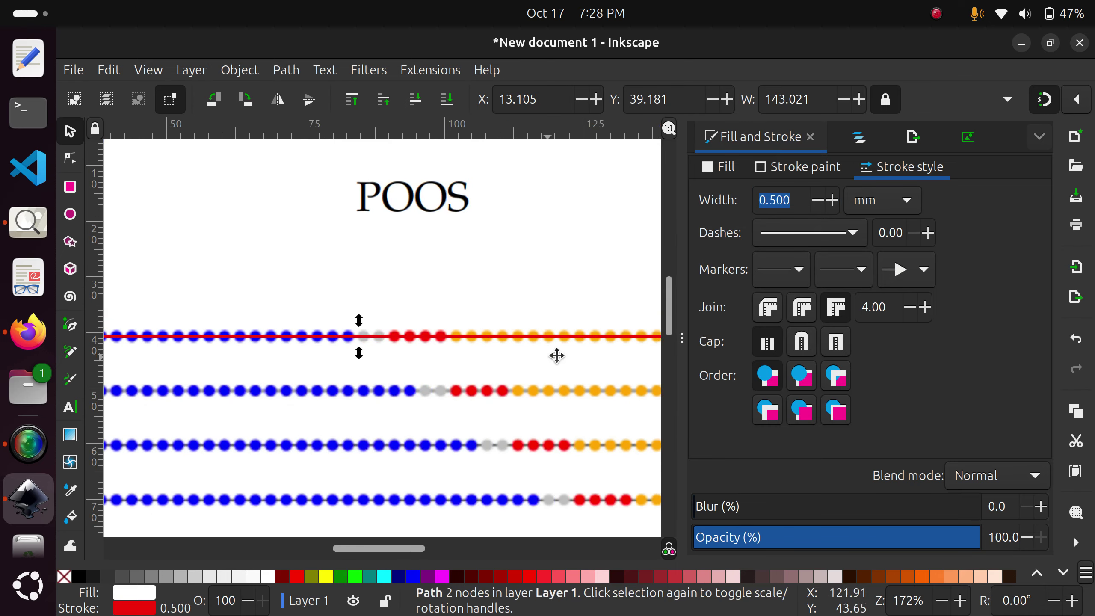
Open the Layers and Objects list and select the embedded raster image
scroll(324, 383, "down", 2)
mouse_move(335, 378)
left_mouse_down()
mouse_move(420, 335)
mouse_move(397, 349)
left_mouse_up()
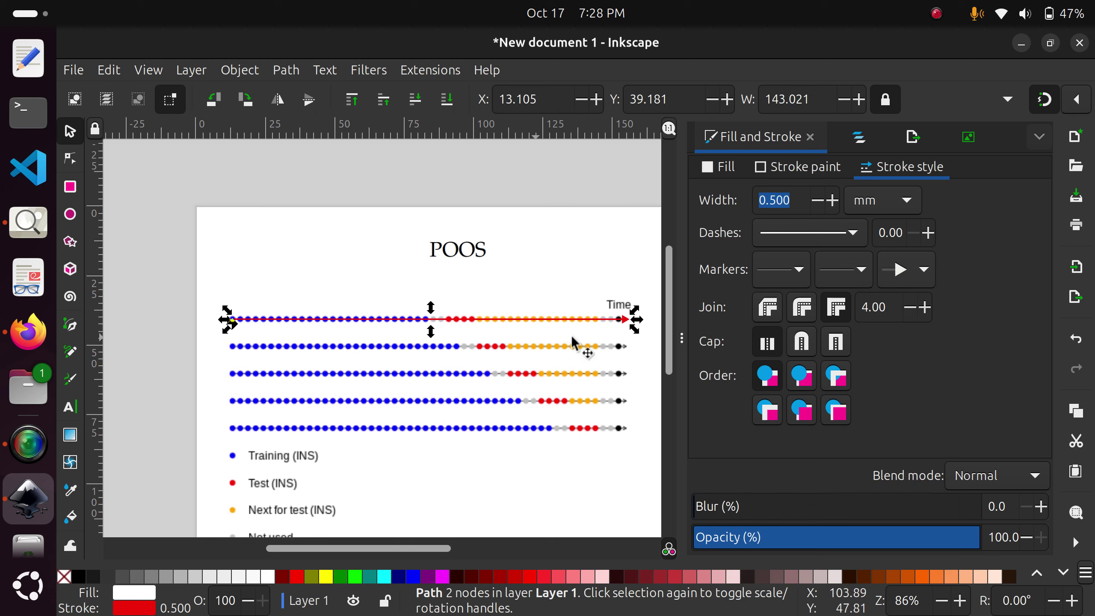
left_click(869, 149)
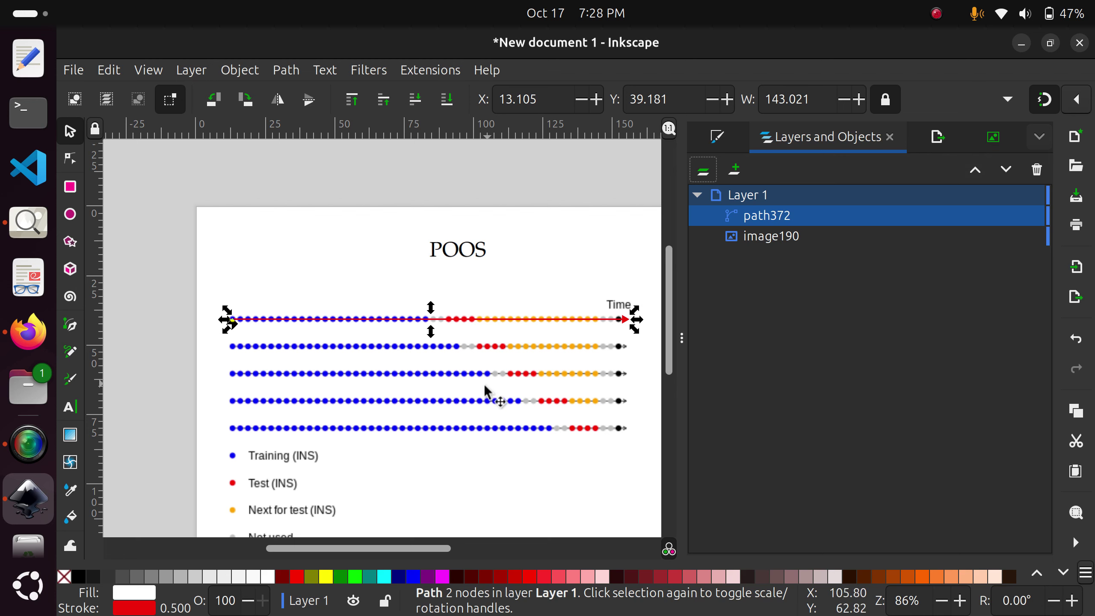
left_click(765, 239)
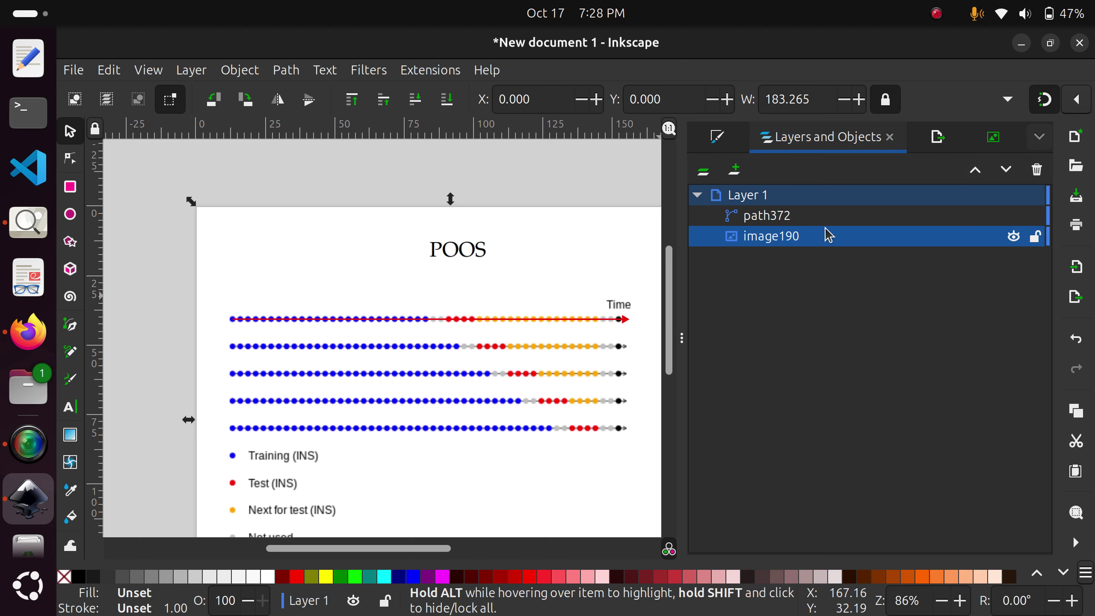
Move the embedded image above the red line in Layer 1's stacking order
left_click(805, 242)
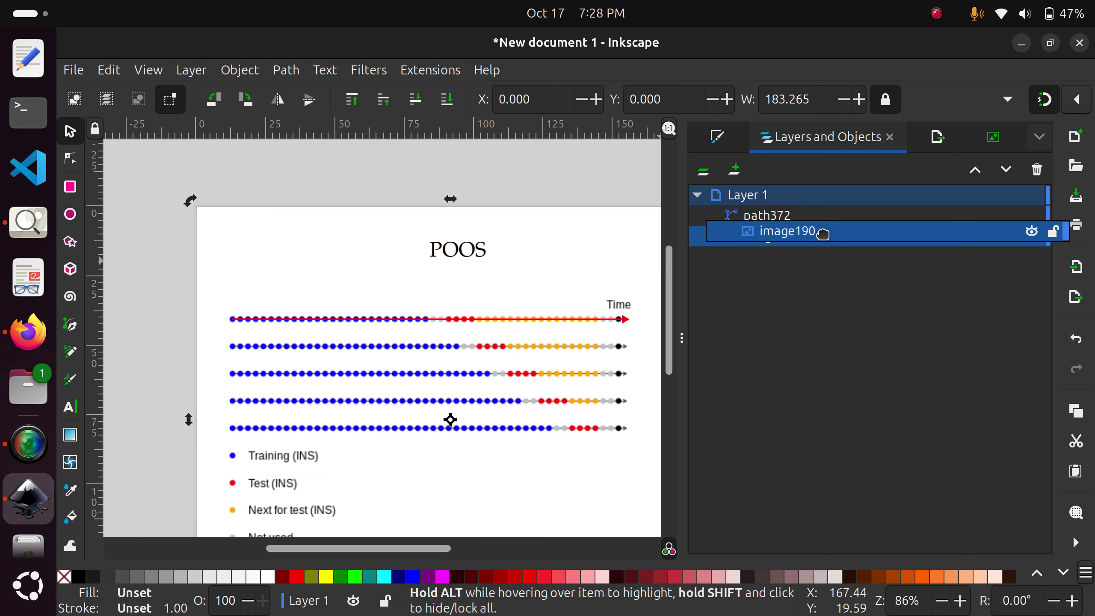
left_click_drag(456, 268, 351, 295)
key("ctrl+z")
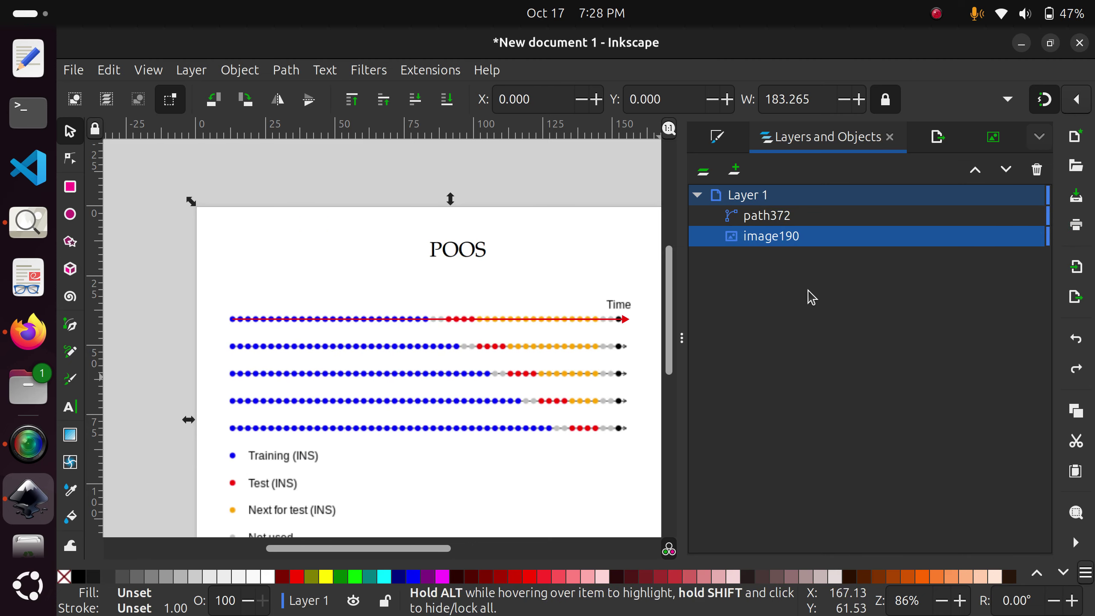
left_click_drag(780, 219, 791, 215)
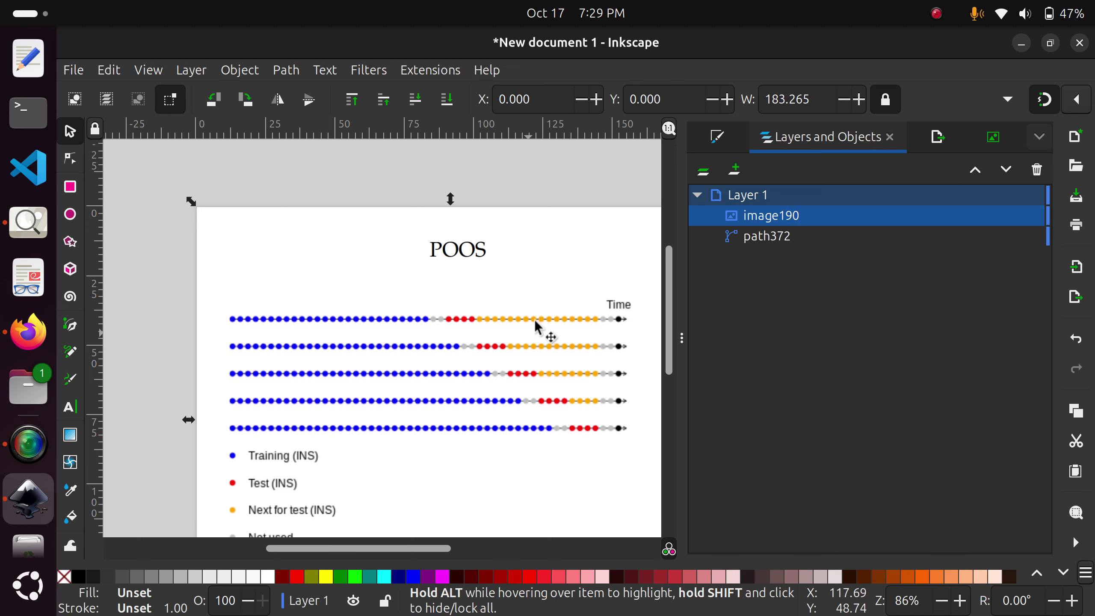
Try shifting the embedded image horizontally off the page to uncover the red line, and undo the move
scroll(538, 365, "up", 2)
scroll(537, 361, "down", 3)
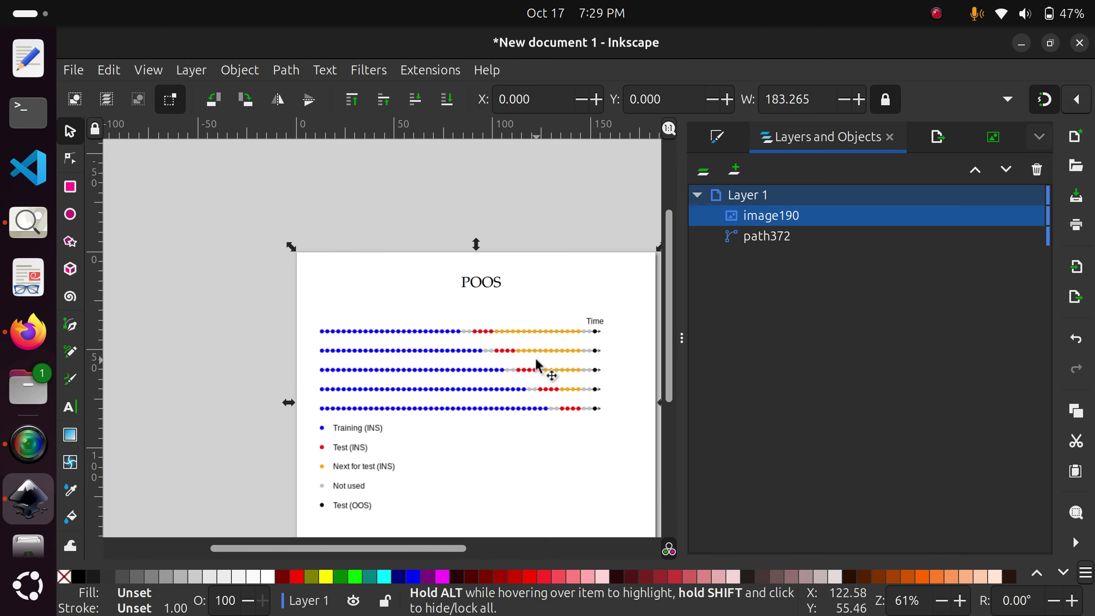
left_click_drag(536, 361, 225, 374)
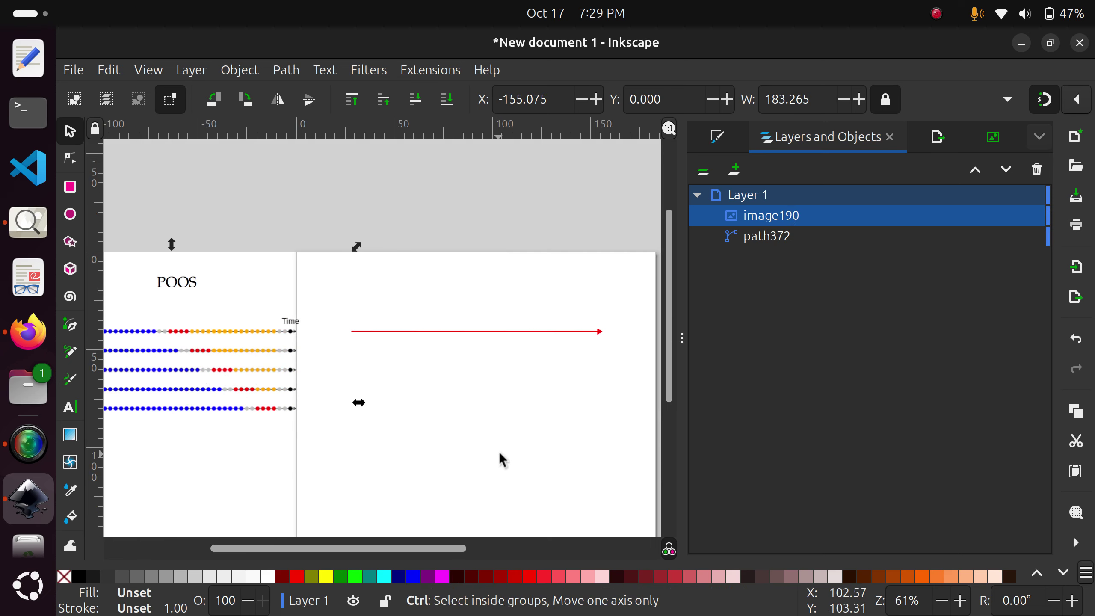
key("ctrl+z")
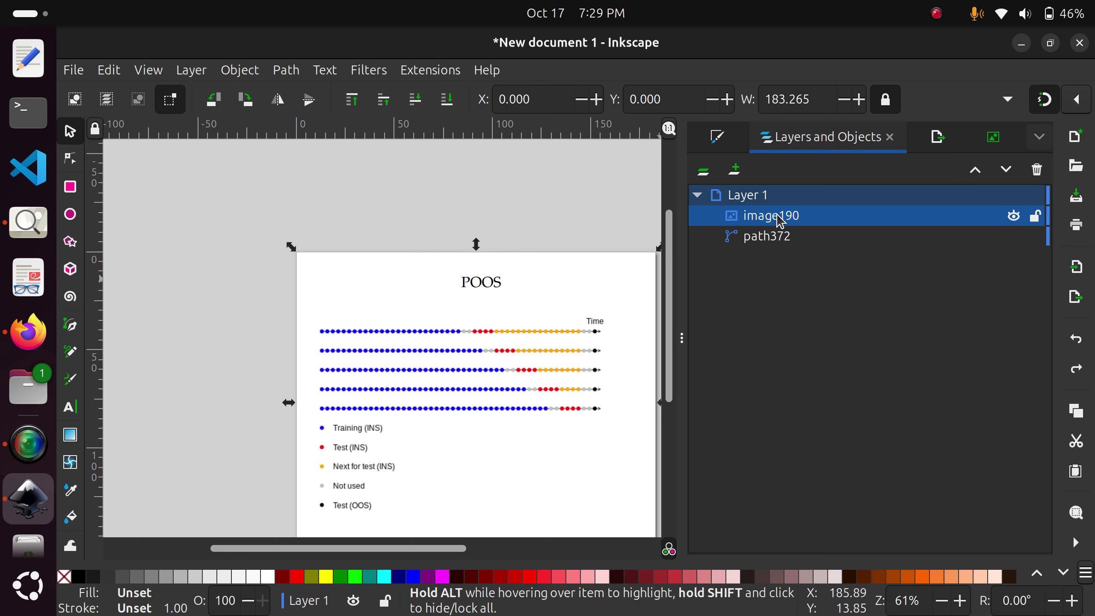
Rename the red line's path object as "arrow" and place it above the embedded image in Layer 1
left_click(797, 245)
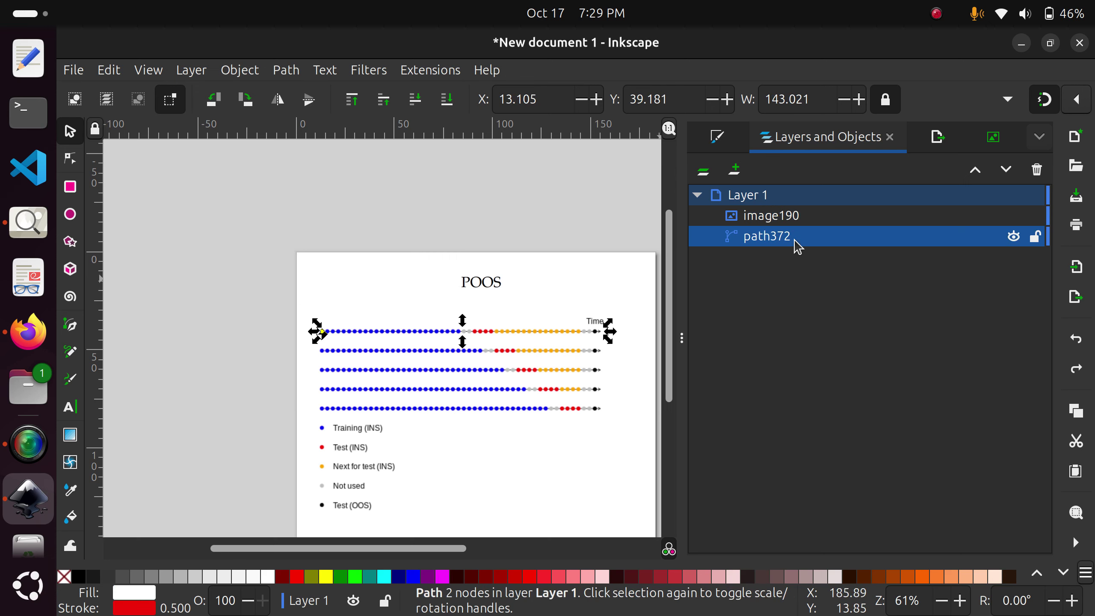
left_click(794, 239)
type("arro")
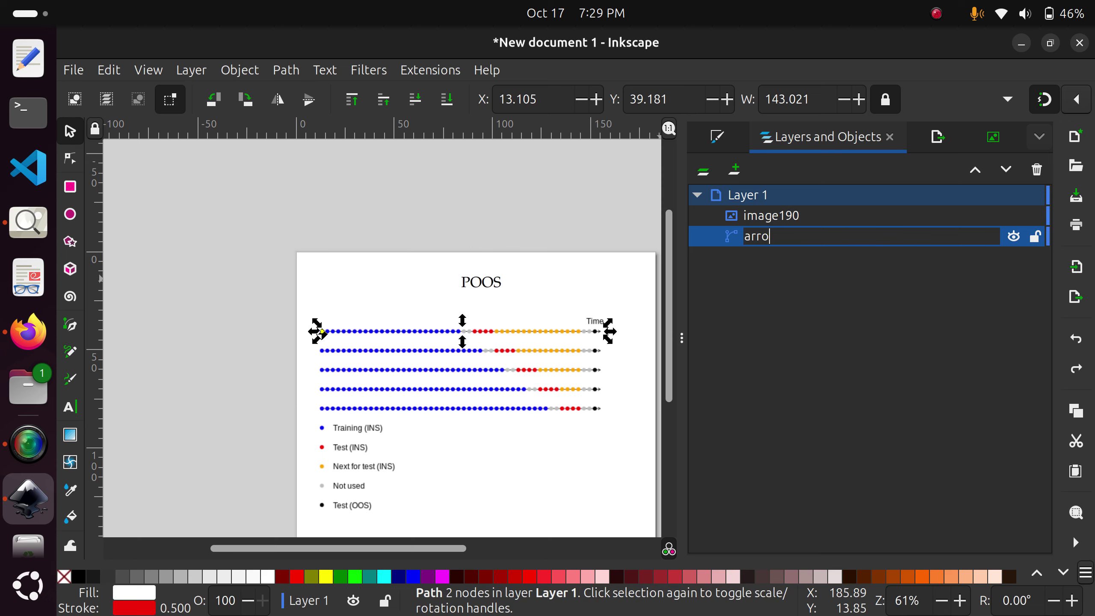
type("w")
key("Return")
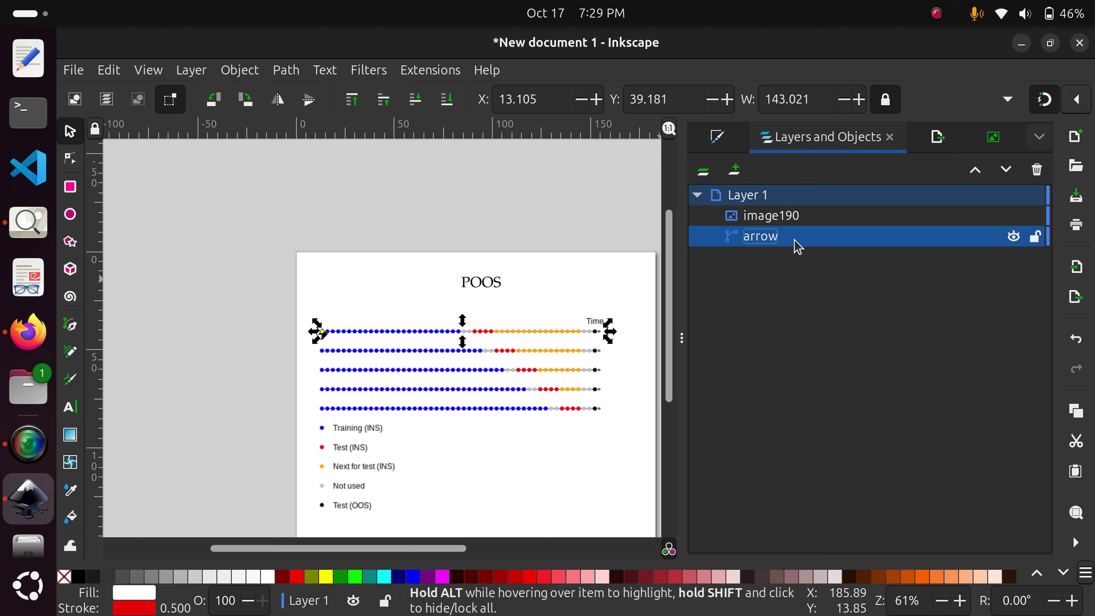
left_click_drag(774, 227, 782, 212)
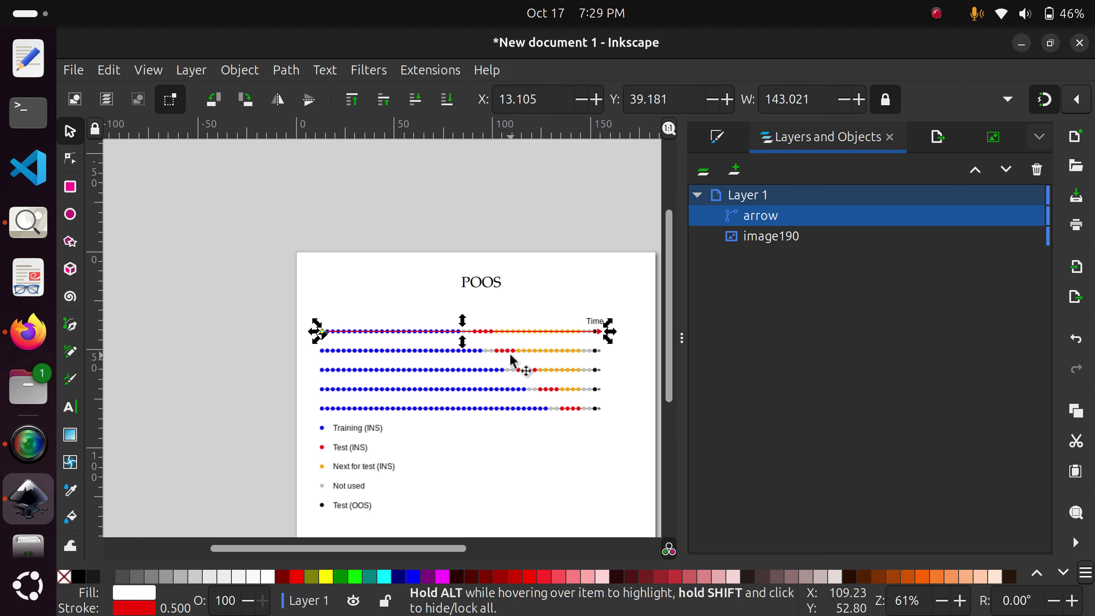
scroll(511, 359, "up", 4)
scroll(531, 344, "down", 2)
scroll(488, 345, "right", 2)
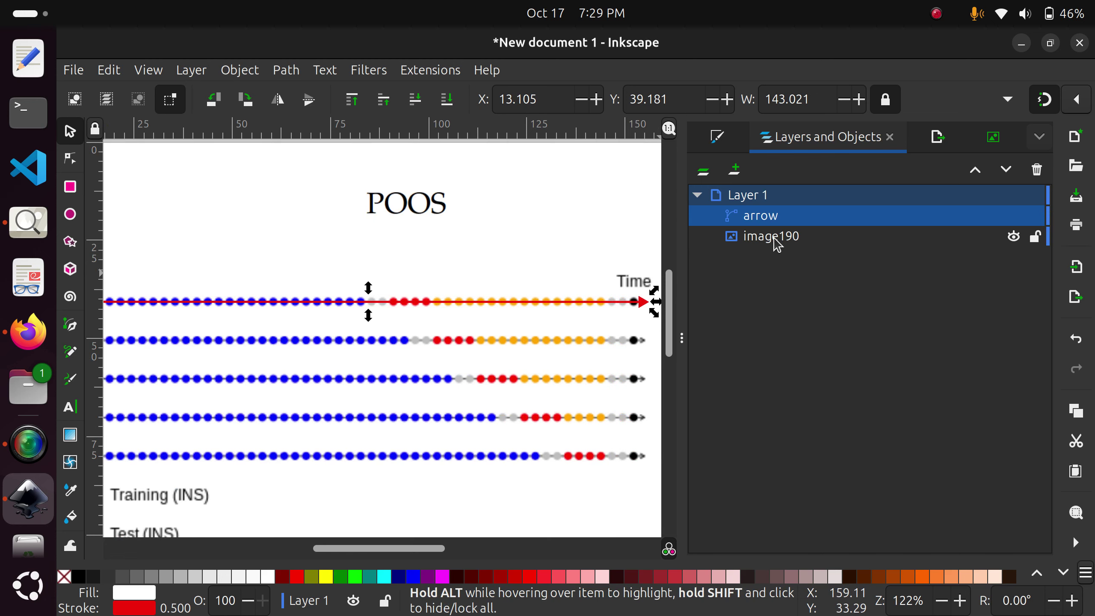
Add a layer named "image initial" below the current one and put the embedded image into it
left_click(754, 249)
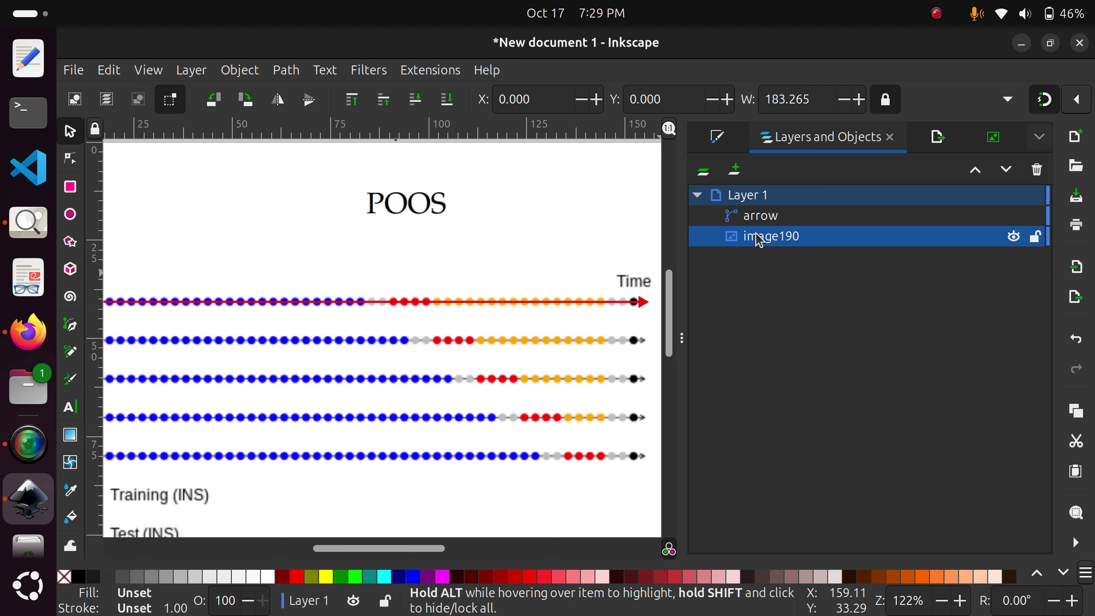
left_click(736, 171)
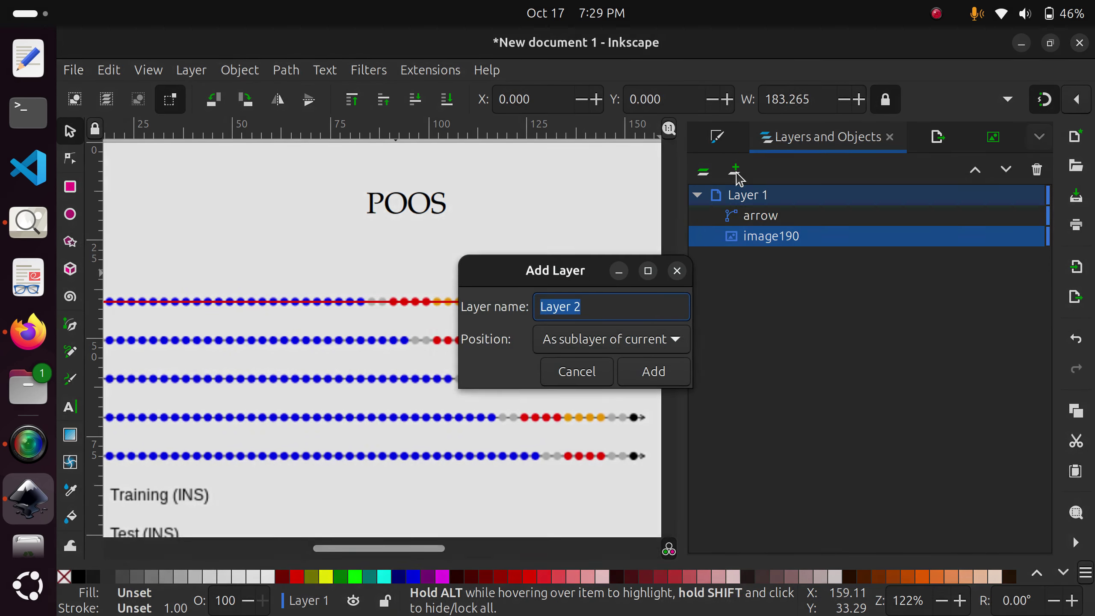
type("image initial")
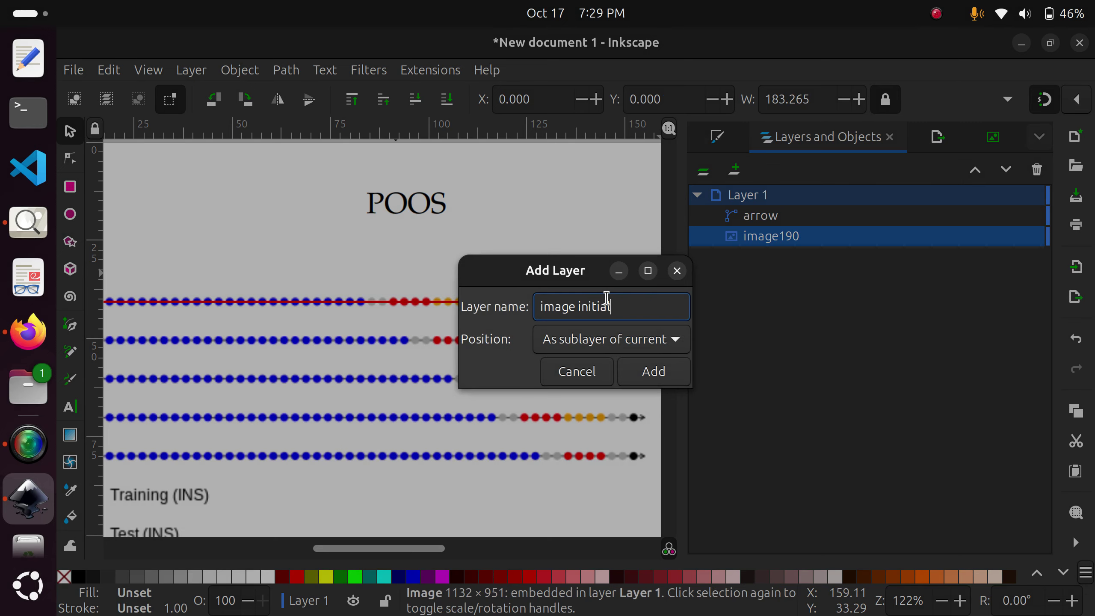
left_click(595, 345)
left_click(611, 324)
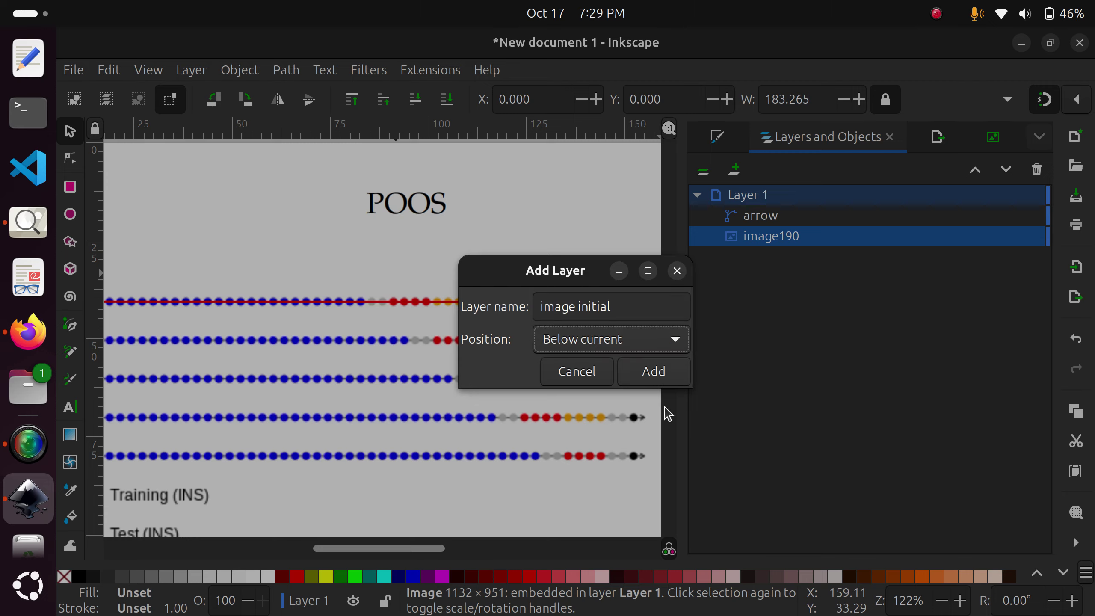
left_click(649, 375)
mouse_move(784, 250)
left_mouse_down()
mouse_move(784, 281)
mouse_move(795, 260)
left_mouse_up()
Rename the layer holding the embedded image as "Image Layer"
double_click(796, 236)
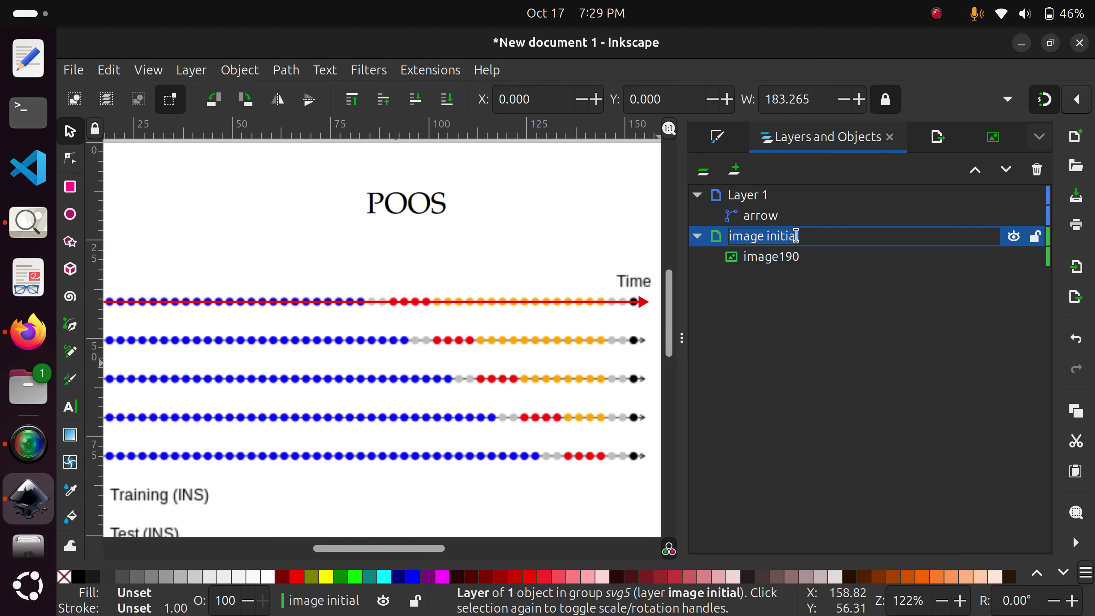
type("Image")
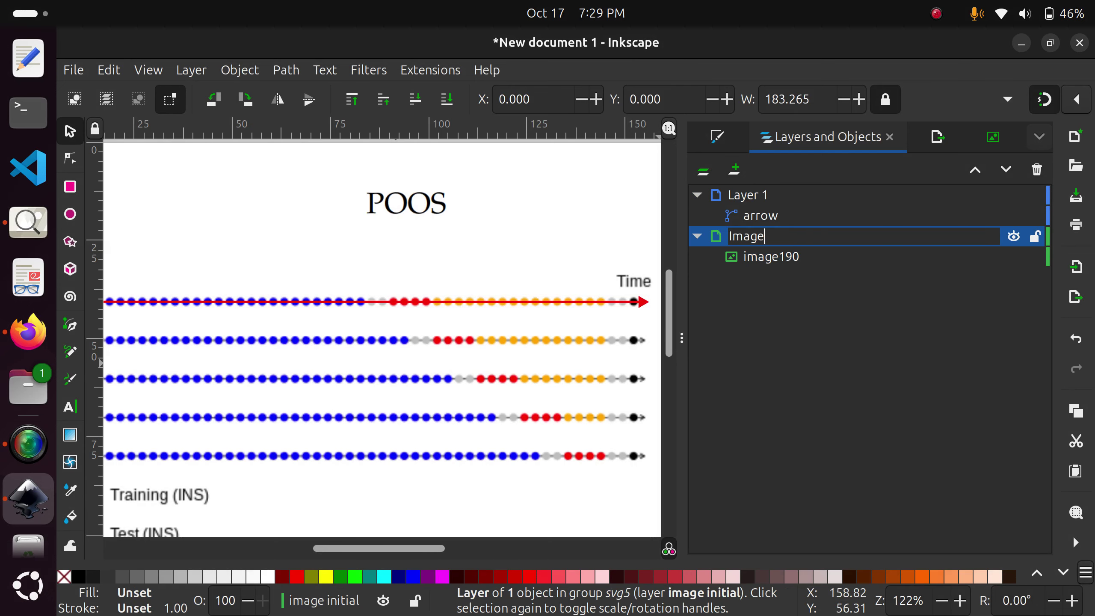
type(" Layer")
key("Return")
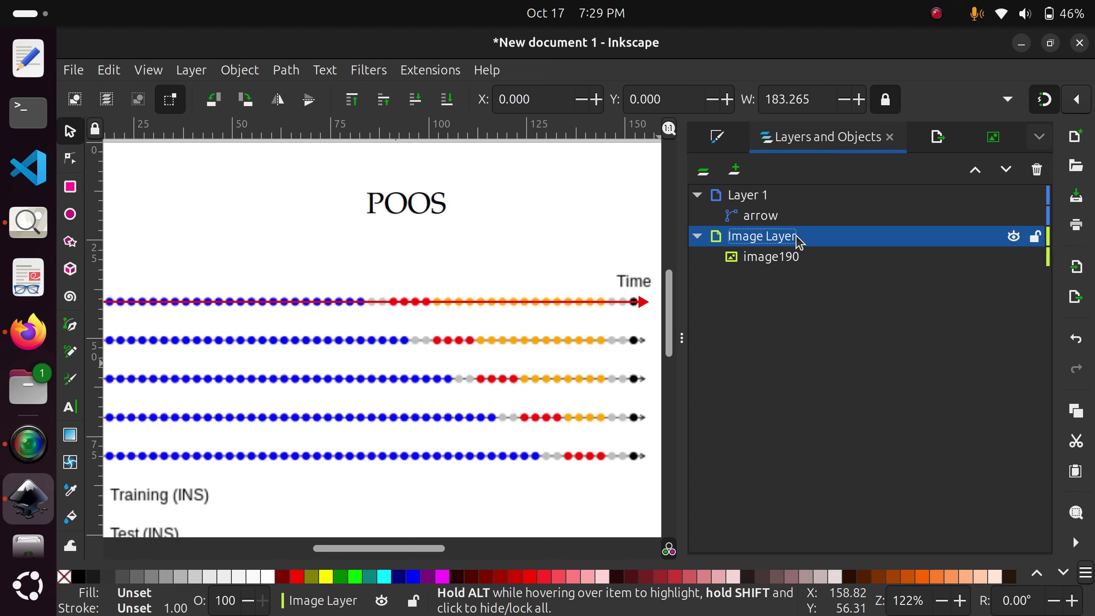
double_click(797, 238)
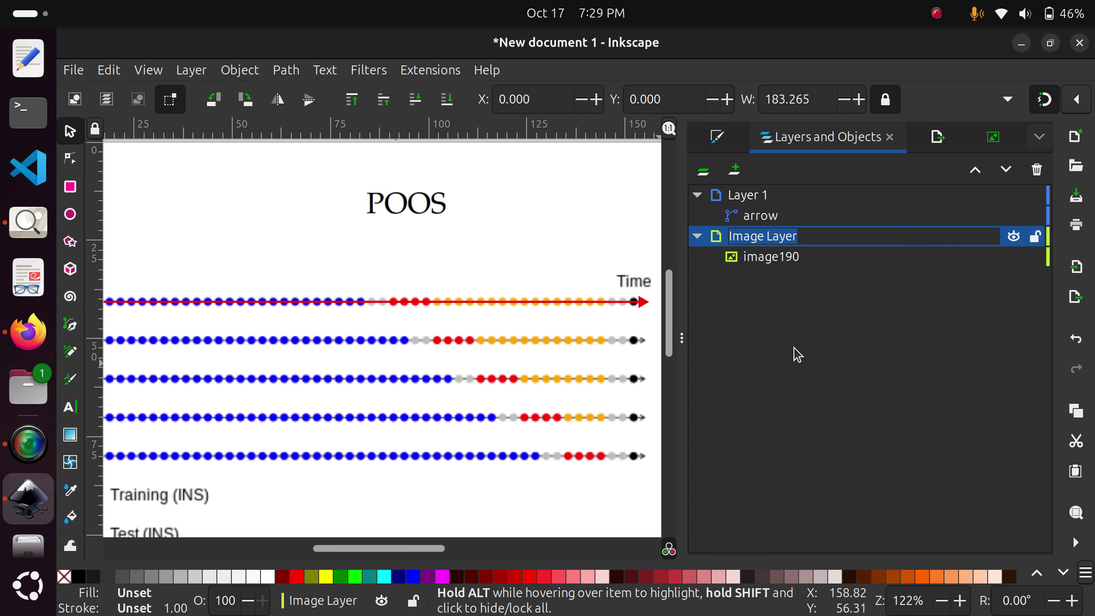
Rename Layer 1, which holds the arrow, as "Time Series"
left_click(761, 215)
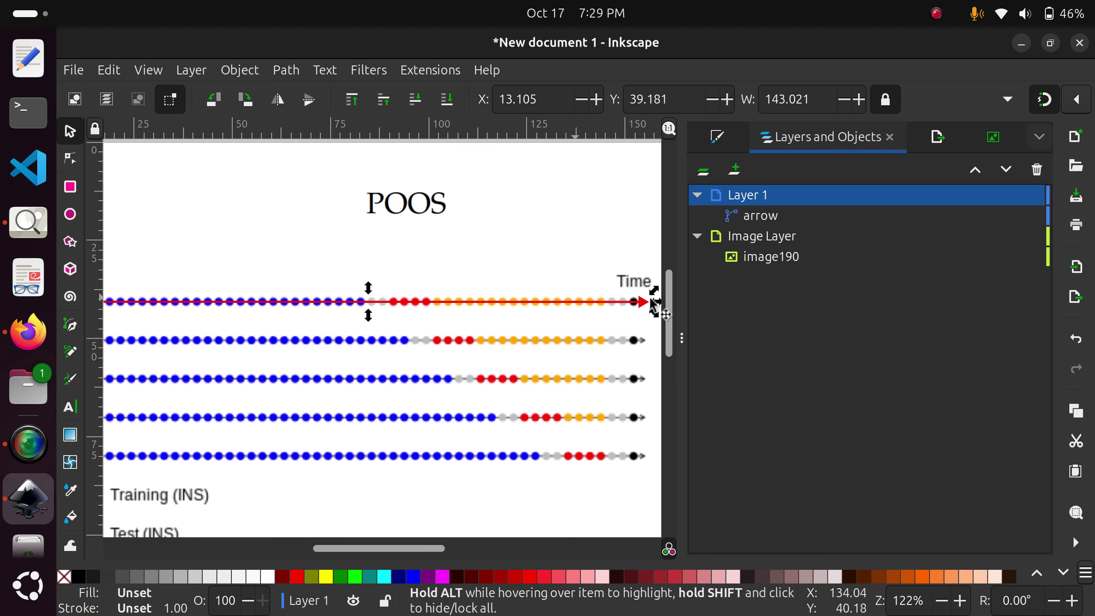
double_click(748, 196)
type("Time Series")
key("Return")
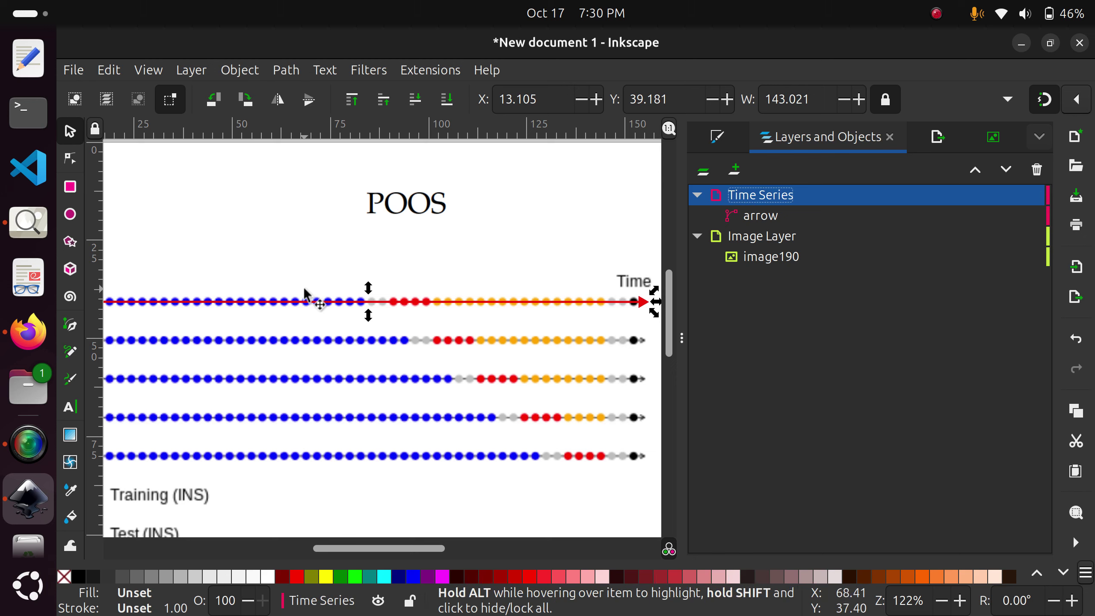
Draw a nearly round ellipse with radii of about 0.95 by 0.93 mm over the top row's first blue dot
left_click(761, 216)
scroll(282, 358, "left", 10)
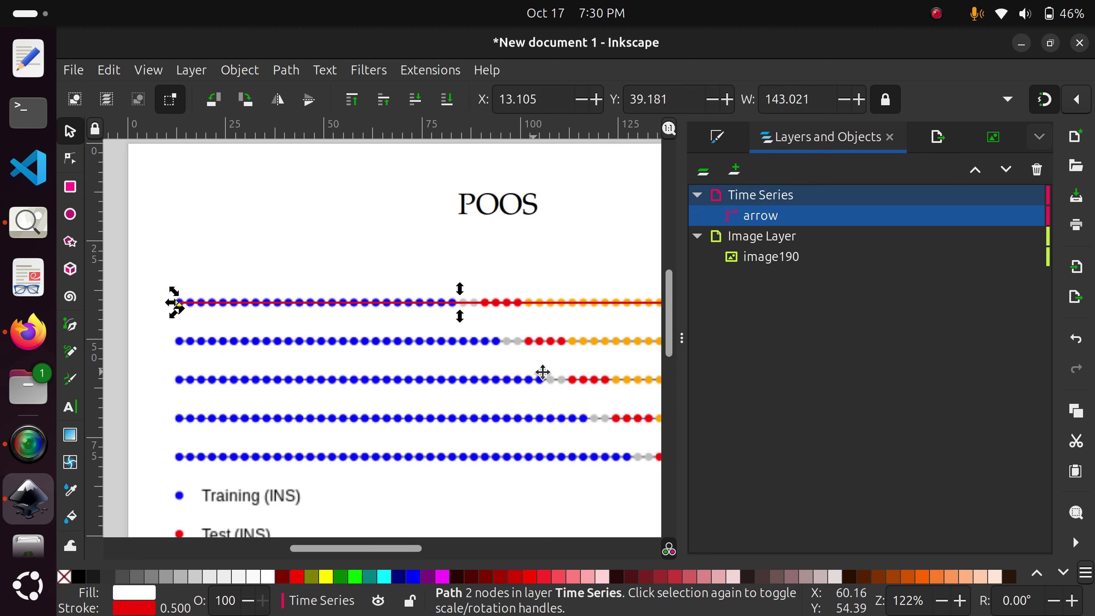
scroll(450, 336, "up", 5)
key("e")
left_click_drag(312, 218, 354, 262)
key("ctrl+z")
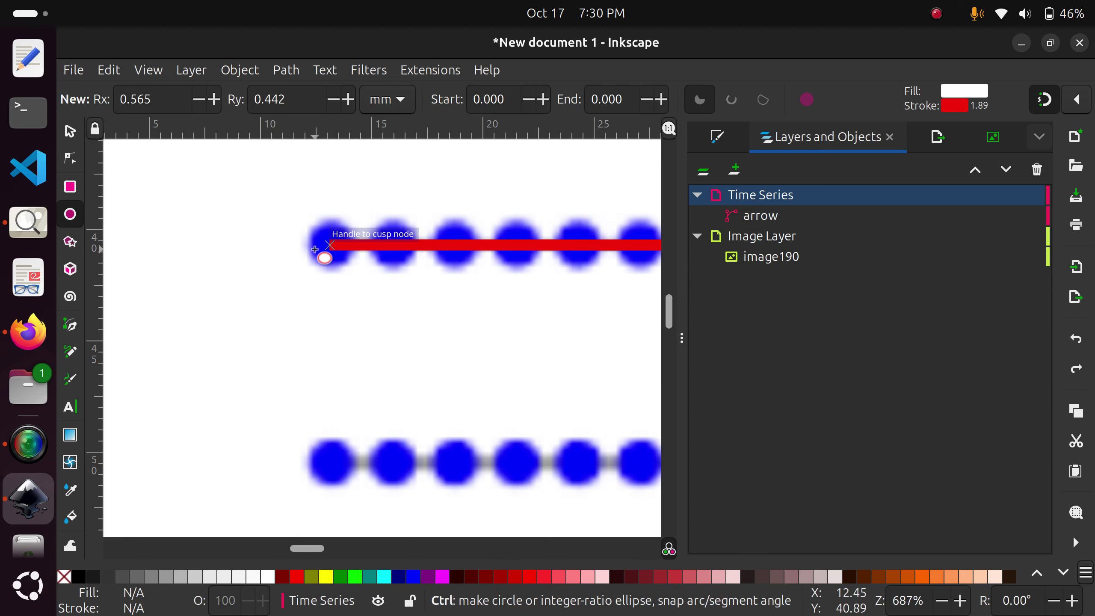
scroll(315, 230, "up", 4)
left_click_drag(303, 218, 472, 388)
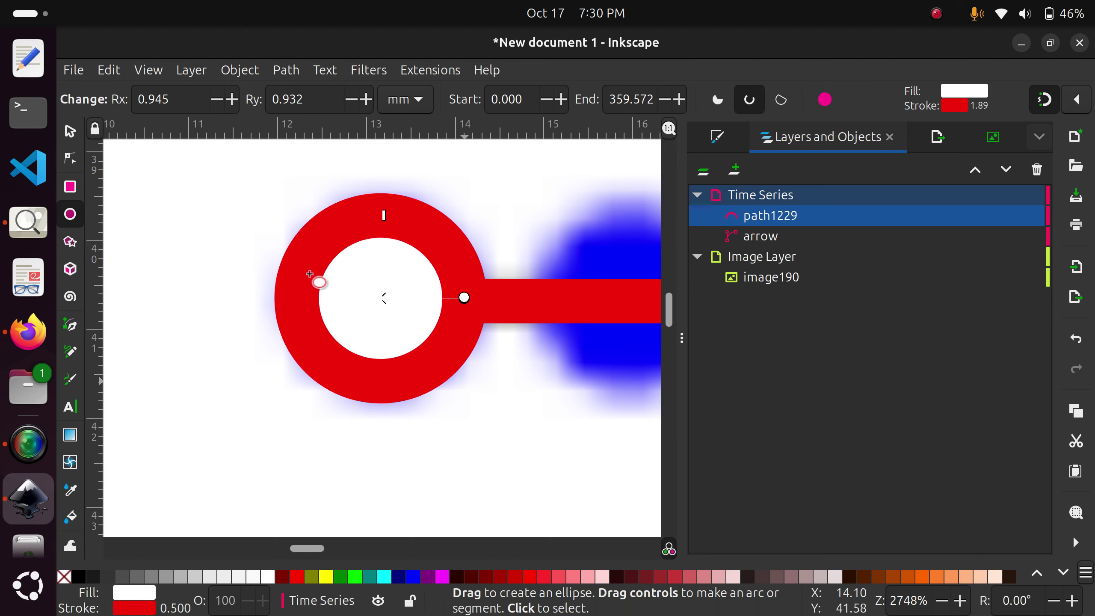
Copy the circle and place the duplicate over the top row's second blue dot
left_click(70, 131)
left_click_drag(506, 321, 296, 284)
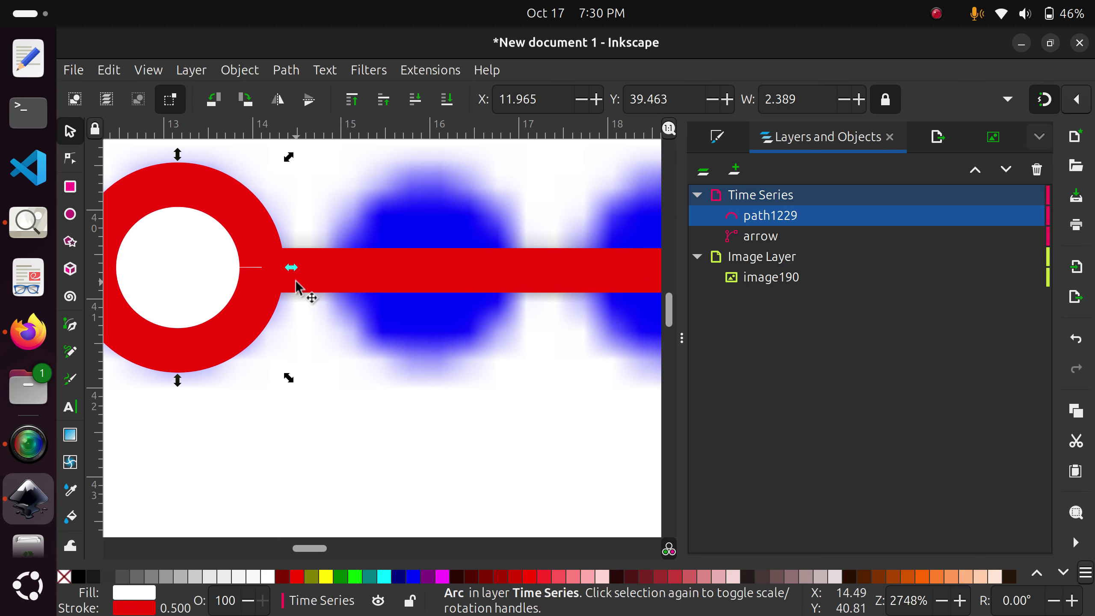
key("ctrl+v")
left_click_drag(284, 321, 416, 283)
scroll(415, 283, "down", 1)
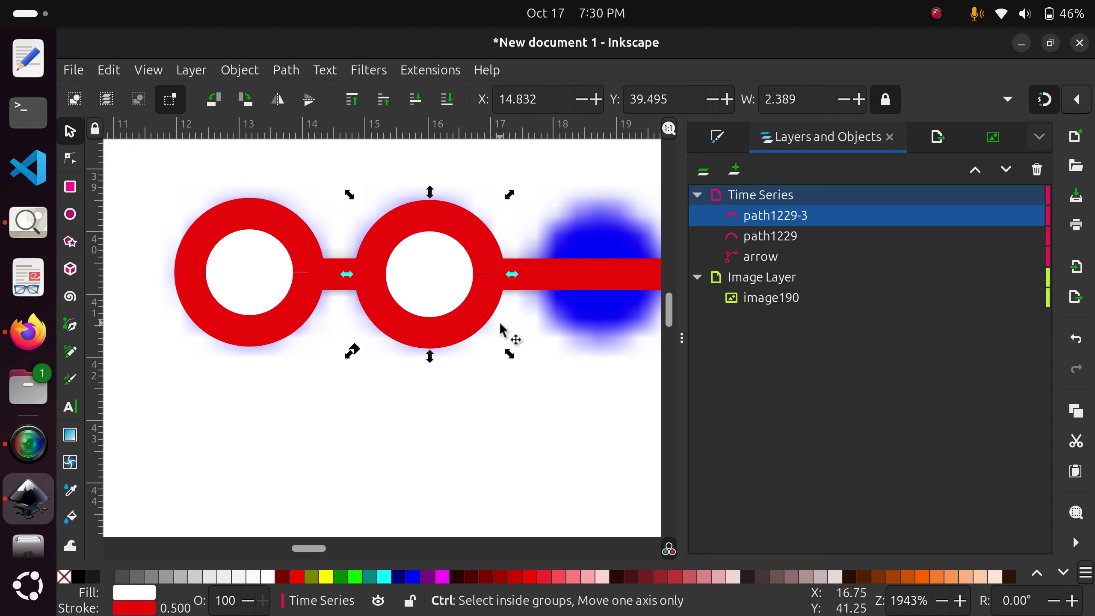
Select both circles, copy them, and place the duplicated pair over the top row's third and fourth blue dots
left_click(263, 289)
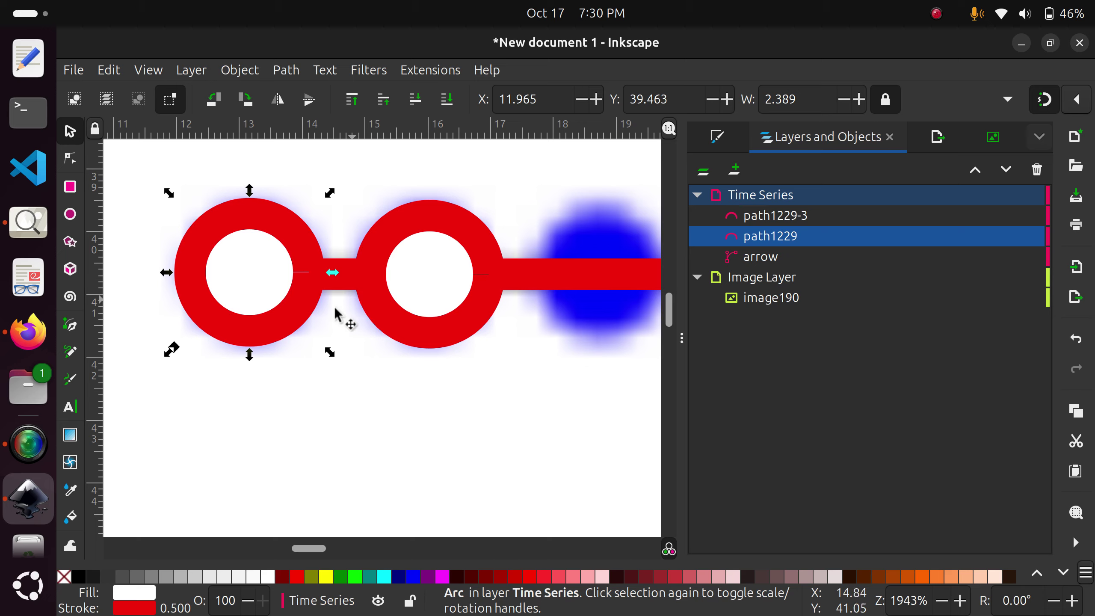
left_click(313, 383)
left_click(289, 323)
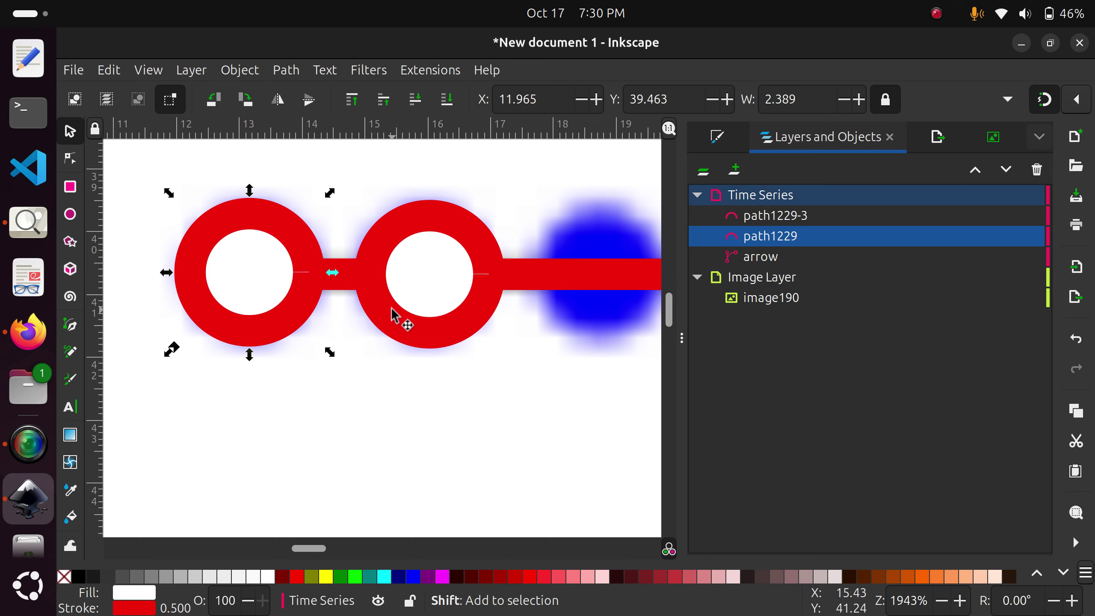
left_click(399, 319, "shift")
scroll(474, 315, "right", 3)
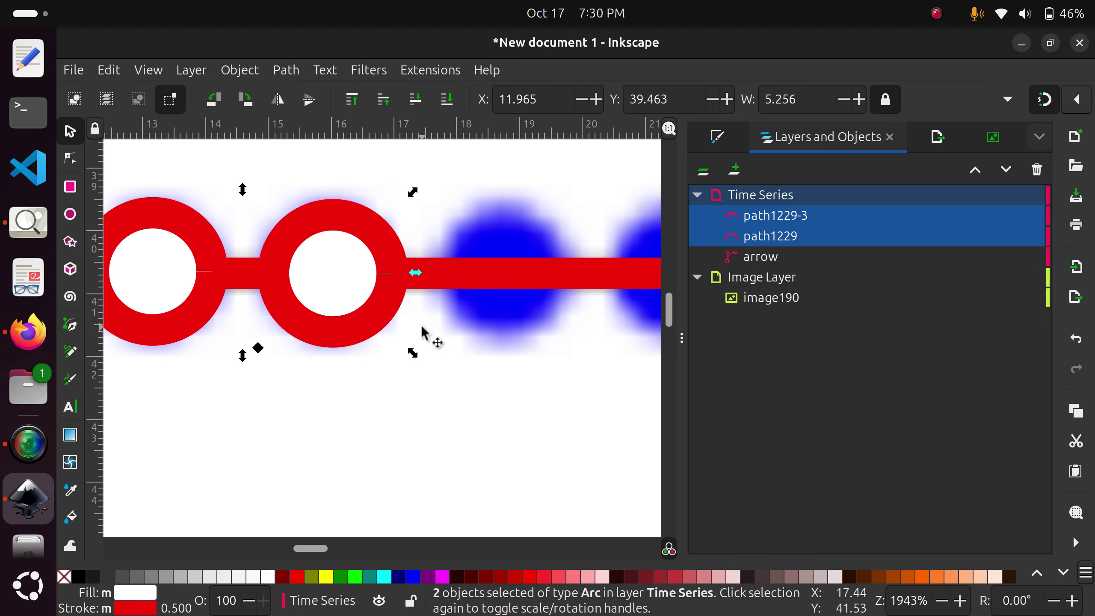
scroll(431, 323, "down", 2)
scroll(446, 330, "right", 3)
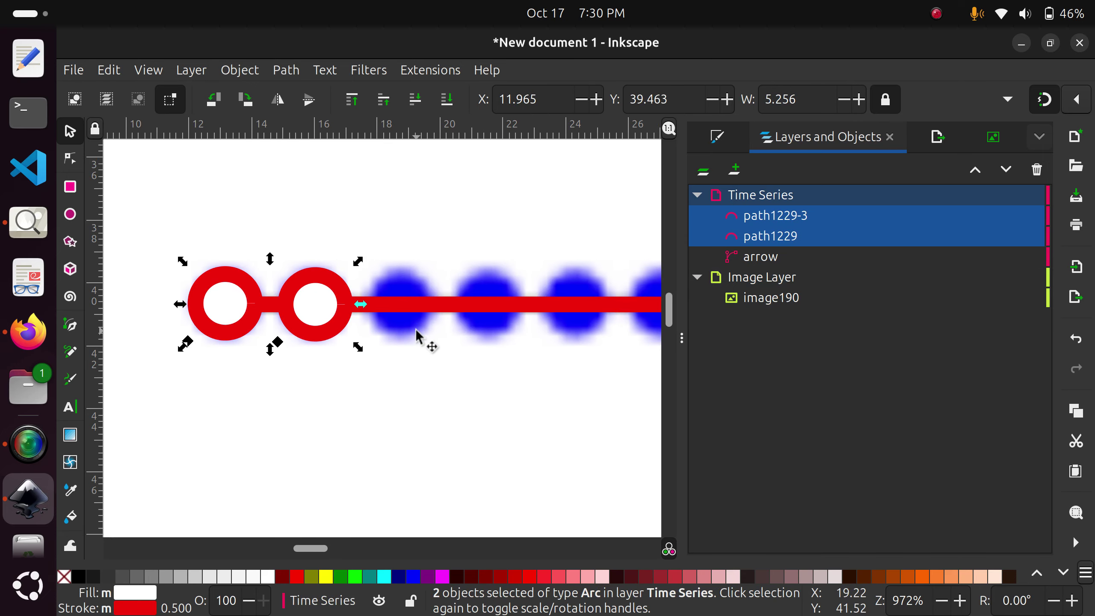
key("ctrl")
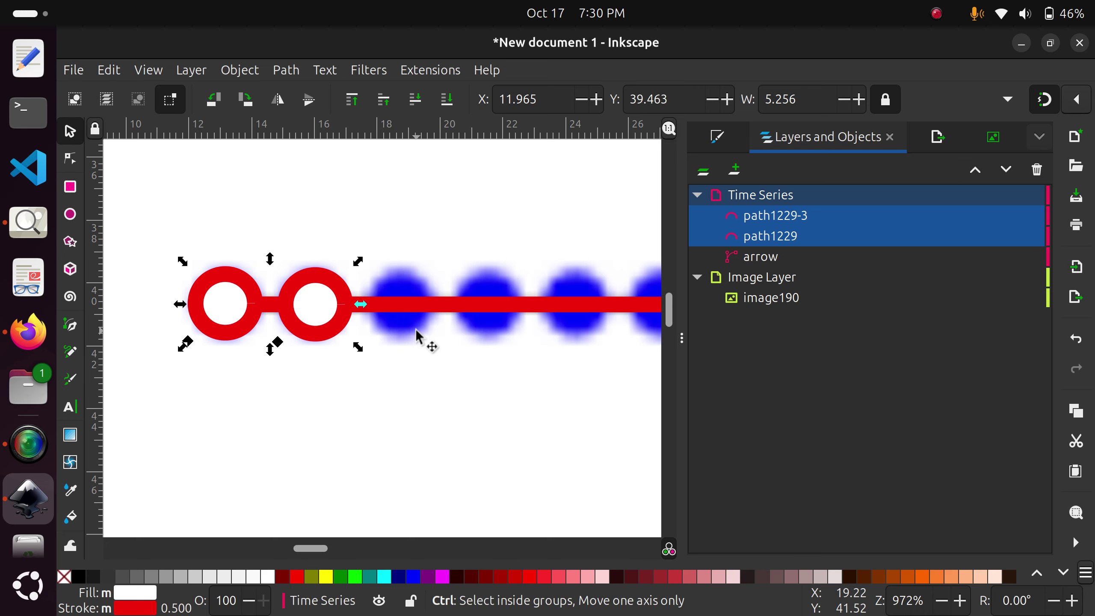
key("ctrl+v")
left_click_drag(423, 308, 413, 313)
Select all four circles, copy them, and place the duplicates over the top row's fifth to eighth blue dots
left_click(304, 310, "shift")
left_click(244, 306, "shift")
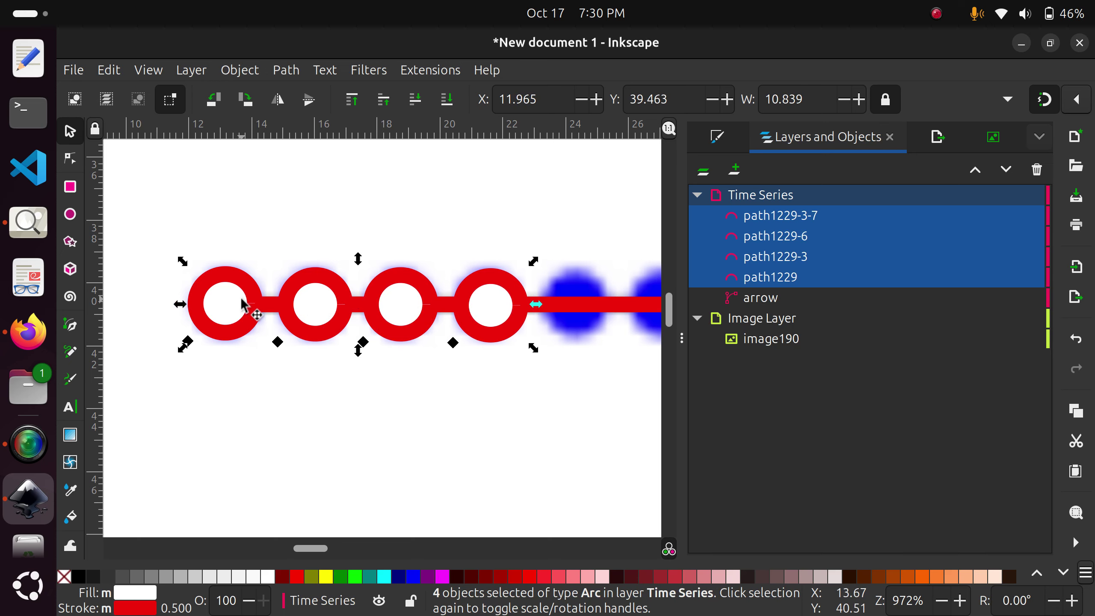
key("ctrl+c")
key("ctrl+v")
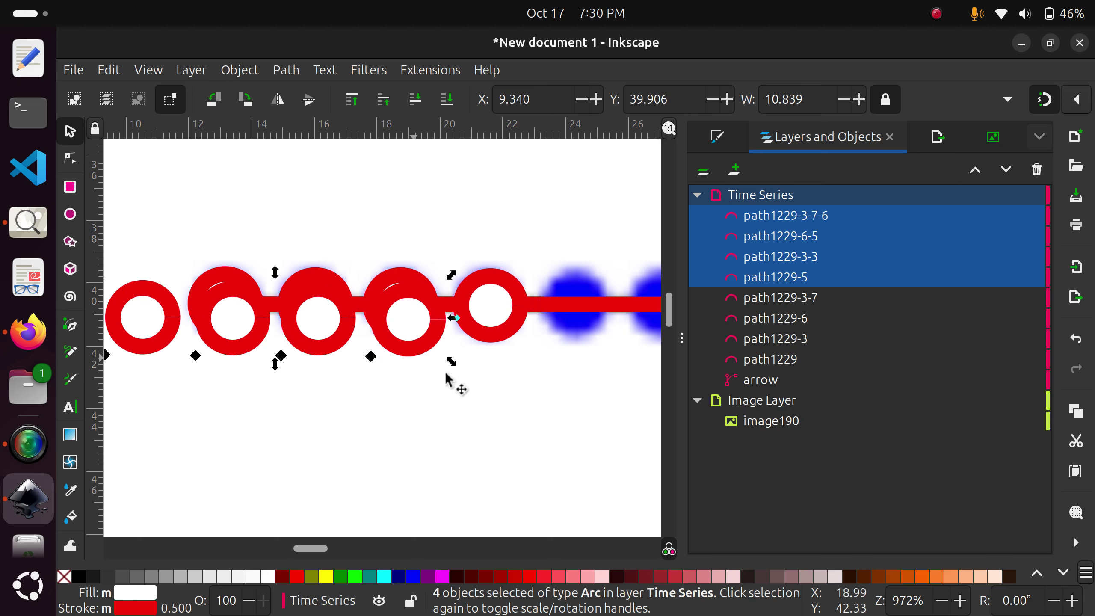
scroll(428, 368, "right", 3)
left_click_drag(288, 317, 685, 302)
left_click_drag(404, 288, 454, 268)
scroll(424, 285, "up", 3)
scroll(513, 333, "down", 4)
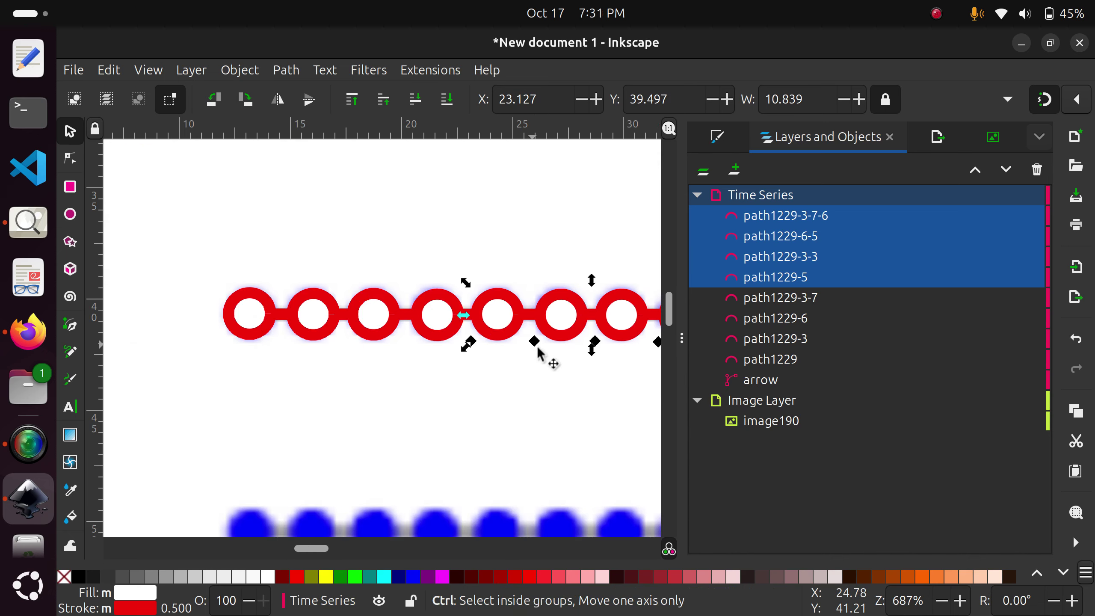
left_click_drag(321, 328, 289, 325)
left_click_drag(526, 344, 345, 361)
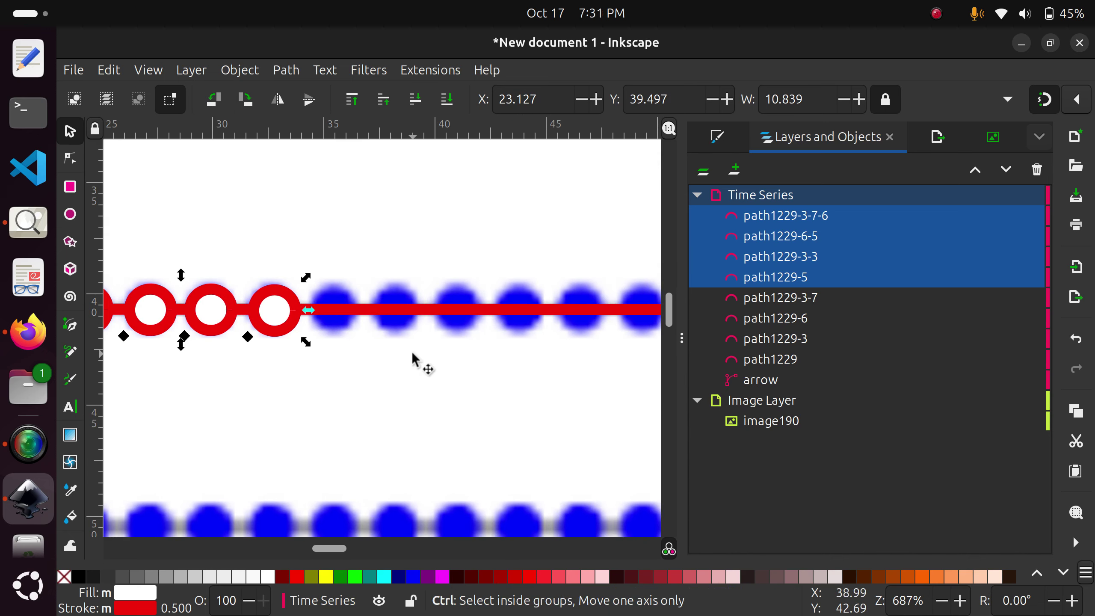
scroll(412, 353, "down", 2)
scroll(412, 362, "down", 3)
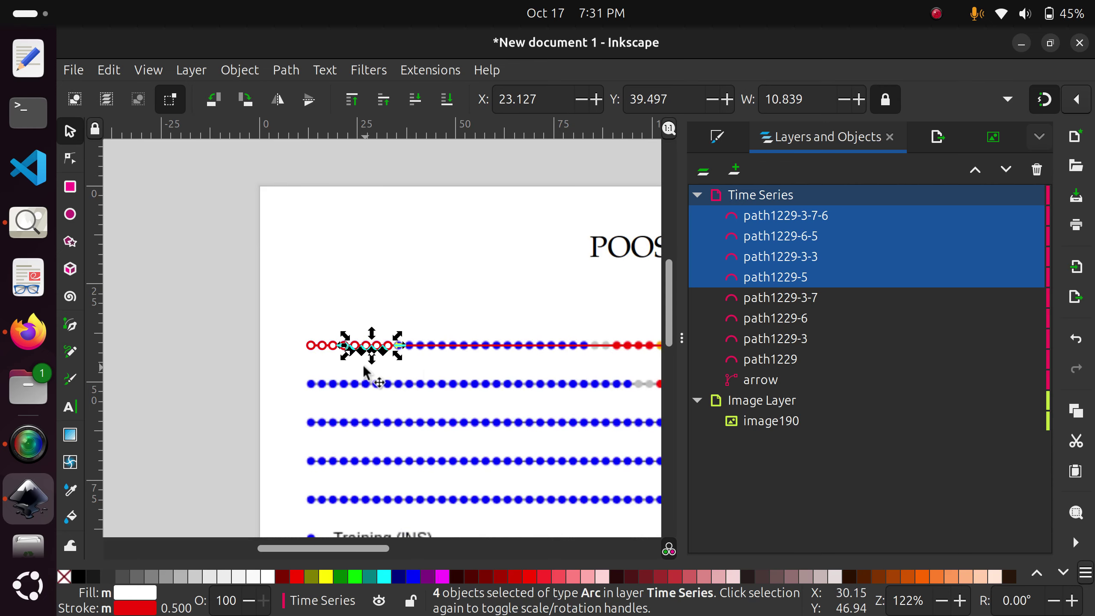
scroll(369, 369, "up", 3)
left_click(183, 269)
left_click_drag(154, 289, 331, 335)
key("ctrl+z")
scroll(345, 326, "down", 3)
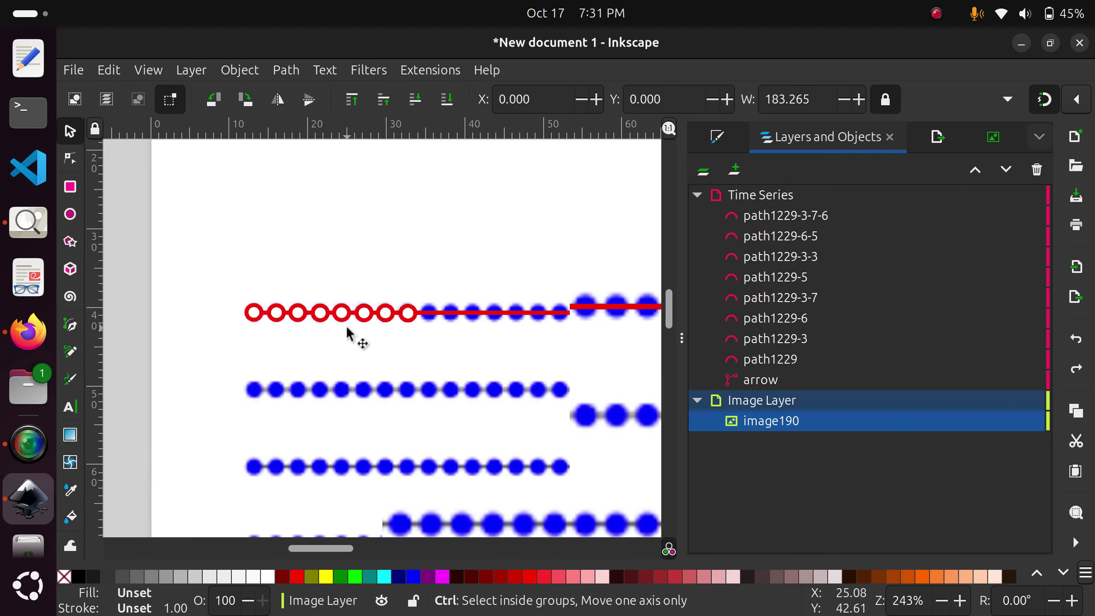
Select all eight circles, duplicate them, and align the copies over the top row's ninth to sixteenth blue dots
left_click(235, 308)
left_click_drag(229, 296, 394, 340)
key("ctrl+d")
scroll(394, 340, "up", 6)
left_click_drag(400, 224, 396, 222)
left_click_drag(488, 306, 285, 321)
left_click_drag(525, 311, 344, 340)
scroll(436, 338, "down", 3)
left_click_drag(534, 345, 382, 345)
Duplicate the selected eight circles again and align the copies over the top row's next eight blue dots
key("ctrl+d")
left_click_drag(283, 312, 529, 308)
scroll(527, 328, "up", 3)
left_click_drag(310, 257, 314, 268)
left_click_drag(531, 328, 272, 352)
left_click_drag(555, 348, 197, 341)
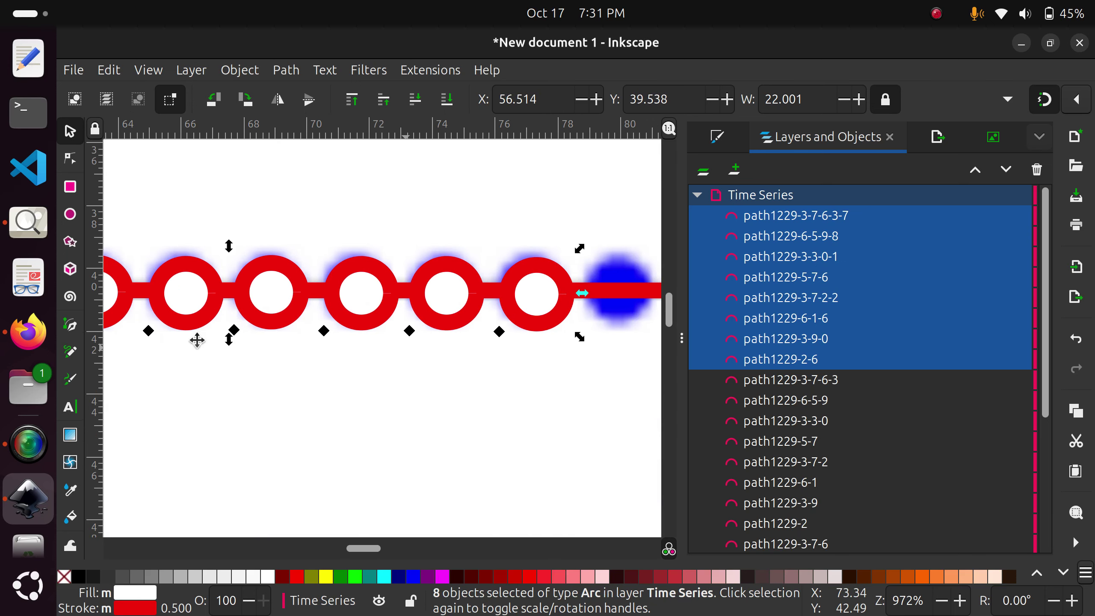
Duplicate the last two circles and place the copies over the top row's two remaining blue dots
scroll(476, 342, "down", 5)
left_click(387, 216)
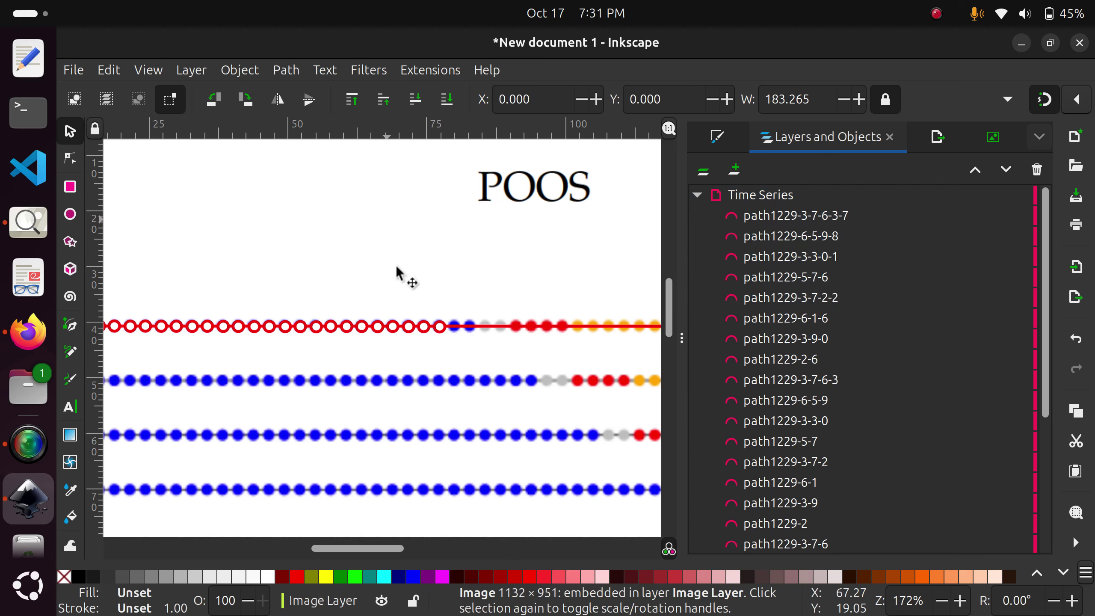
scroll(439, 345, "up", 3)
left_click(416, 304)
left_click(457, 307, "shift")
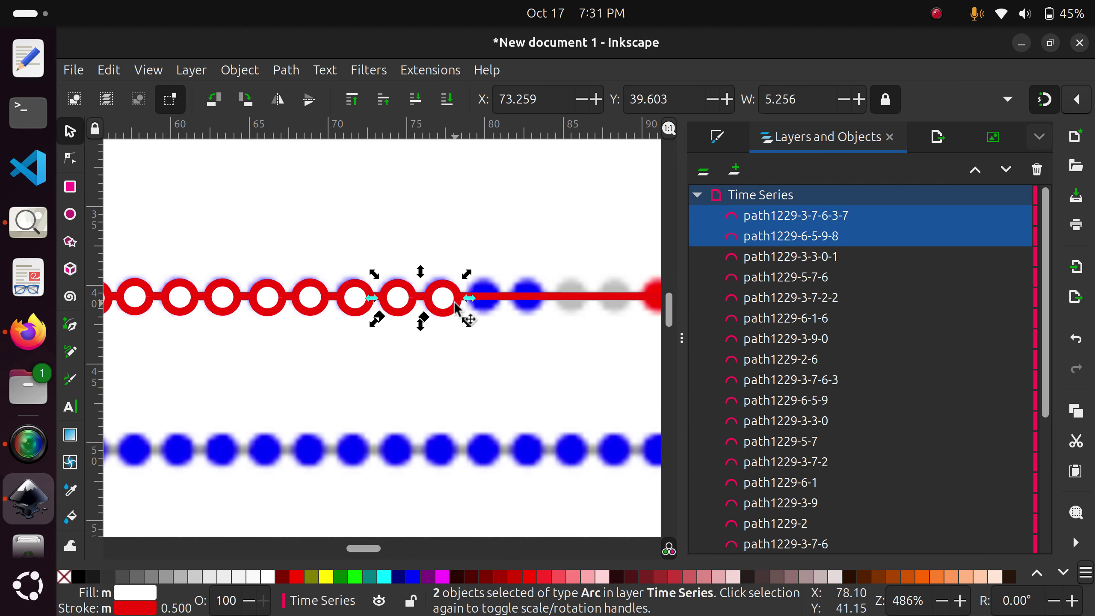
key("ctrl+d")
left_click_drag(456, 304, 525, 299)
scroll(521, 367, "down", 4)
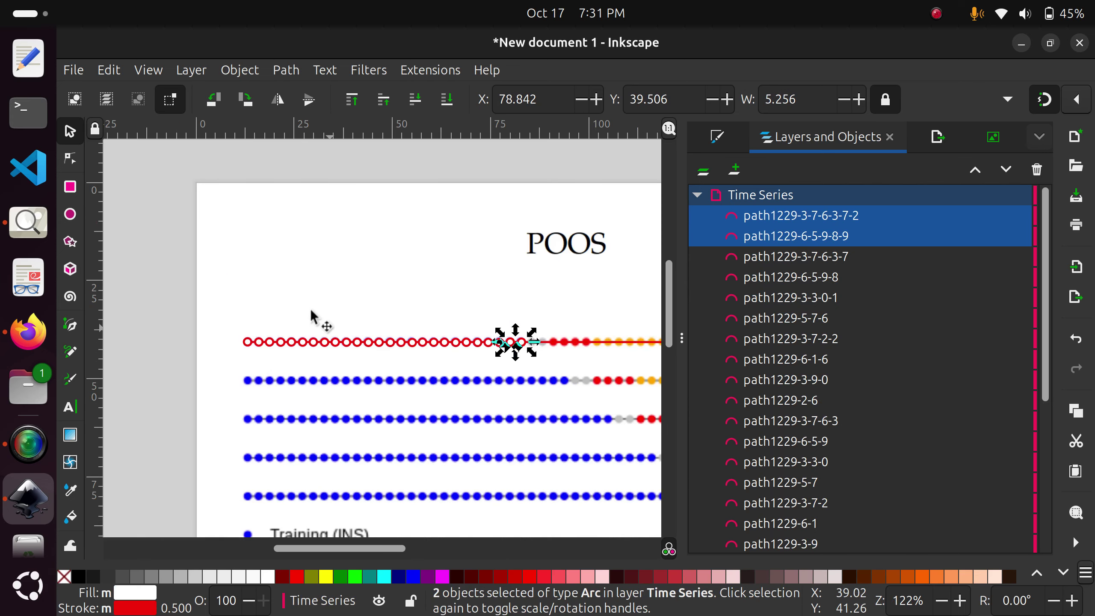
Select all the circles together with the arrow and give them a blue flat fill with hue 224, saturation 76 and lightness 60
left_click(395, 354)
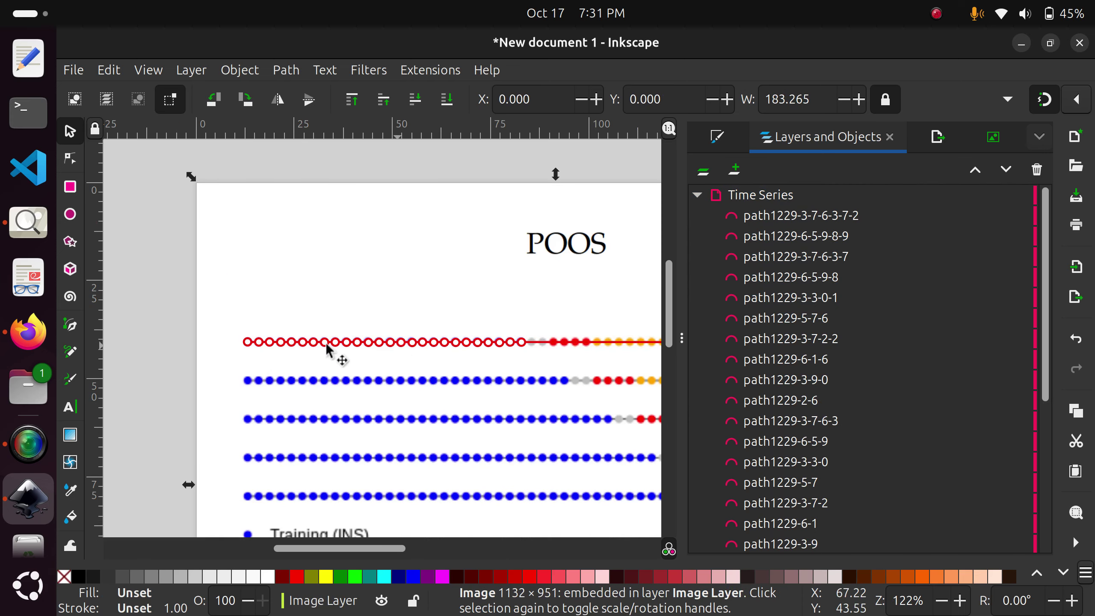
left_click(261, 344)
left_click(217, 343)
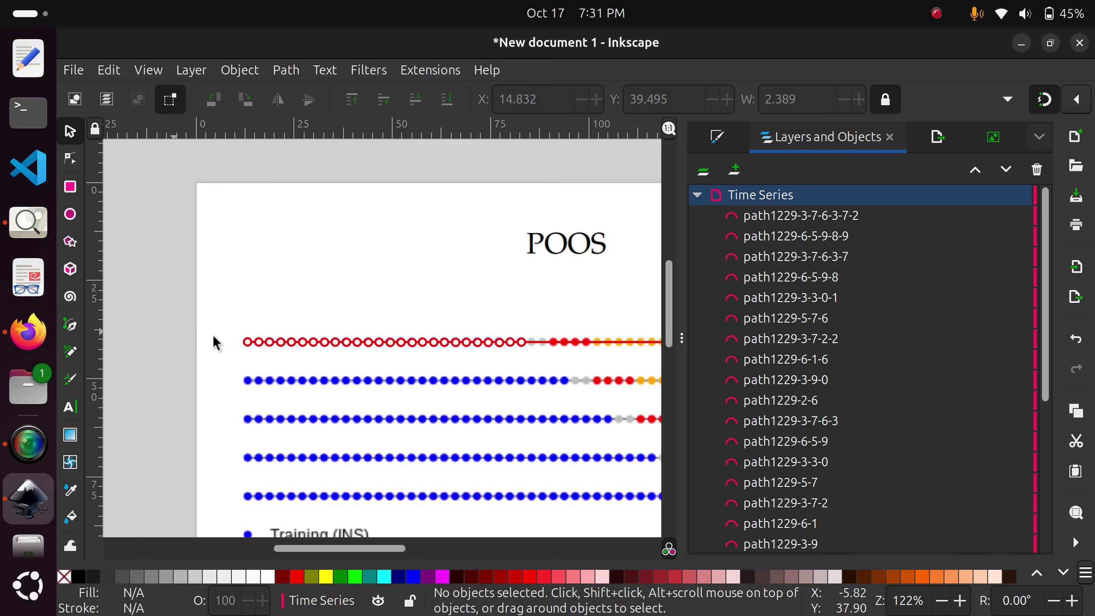
left_click_drag(172, 330, 529, 353)
left_click(500, 307, "shift")
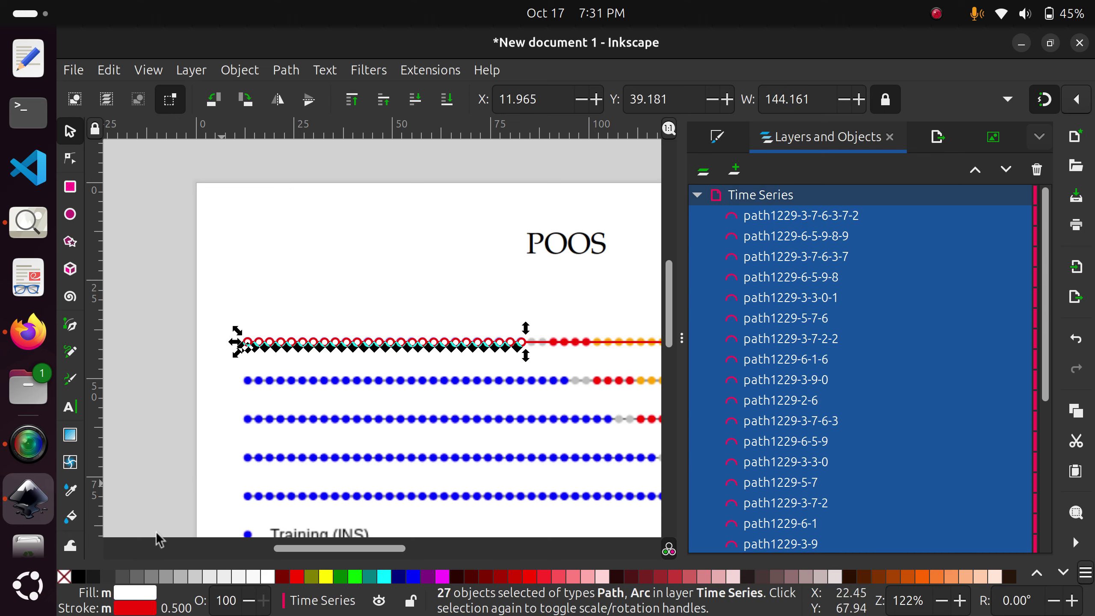
left_click(155, 599)
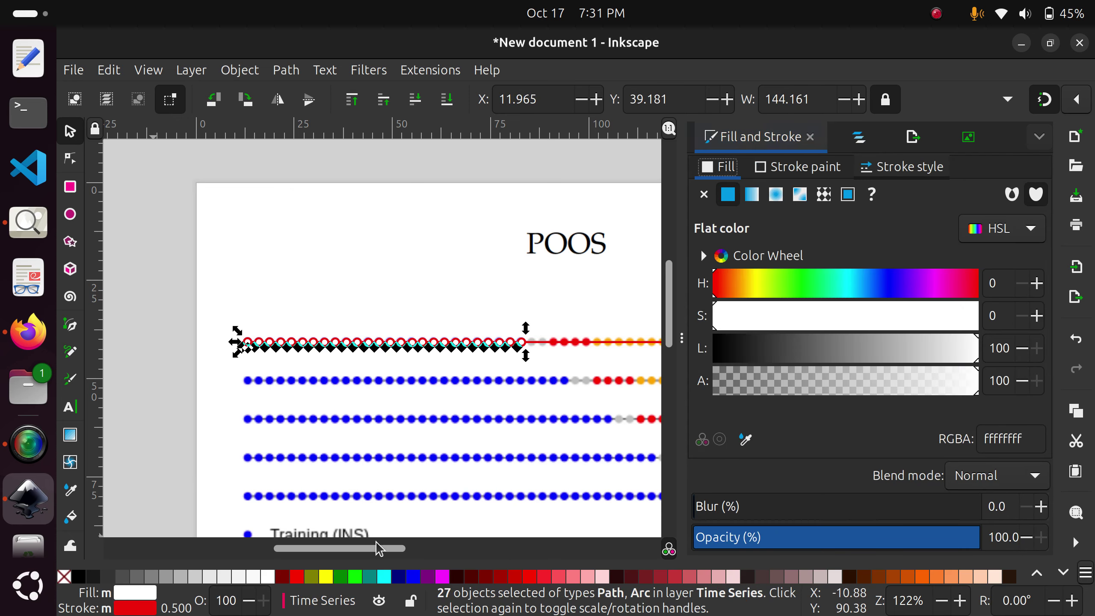
left_click(896, 288)
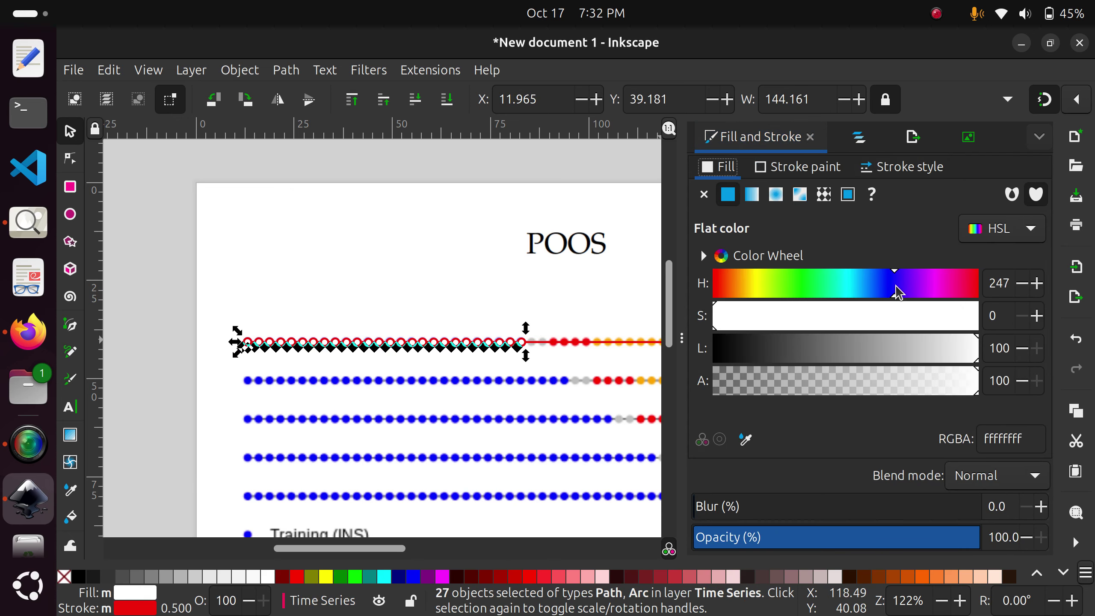
left_click(864, 349)
left_click(888, 288)
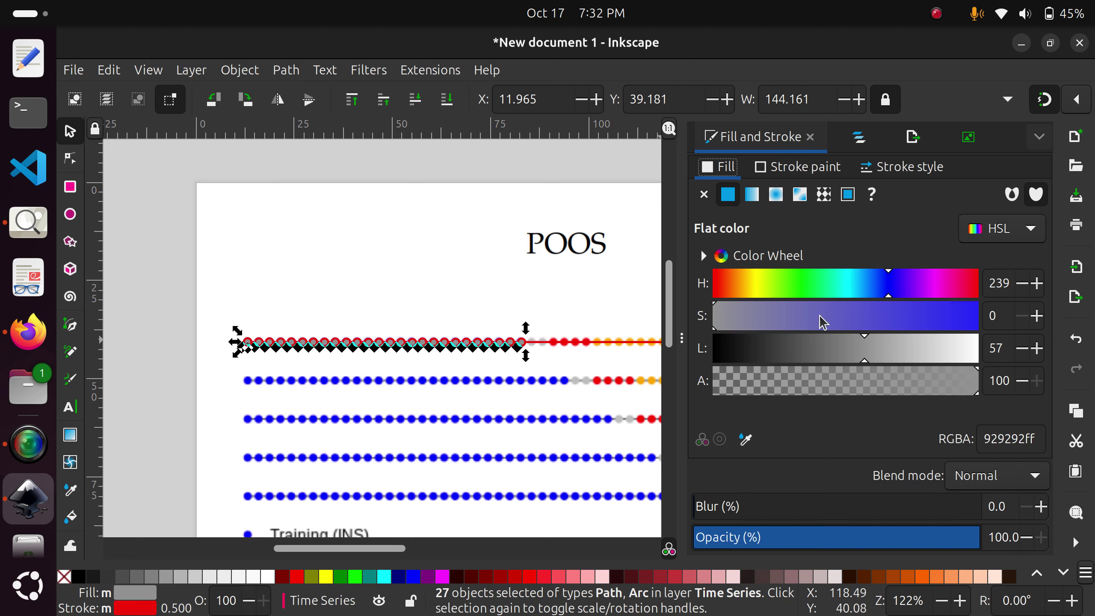
left_click(906, 313)
left_click(866, 350)
left_click(871, 350)
left_click(933, 317)
left_click(915, 317)
left_click(877, 285)
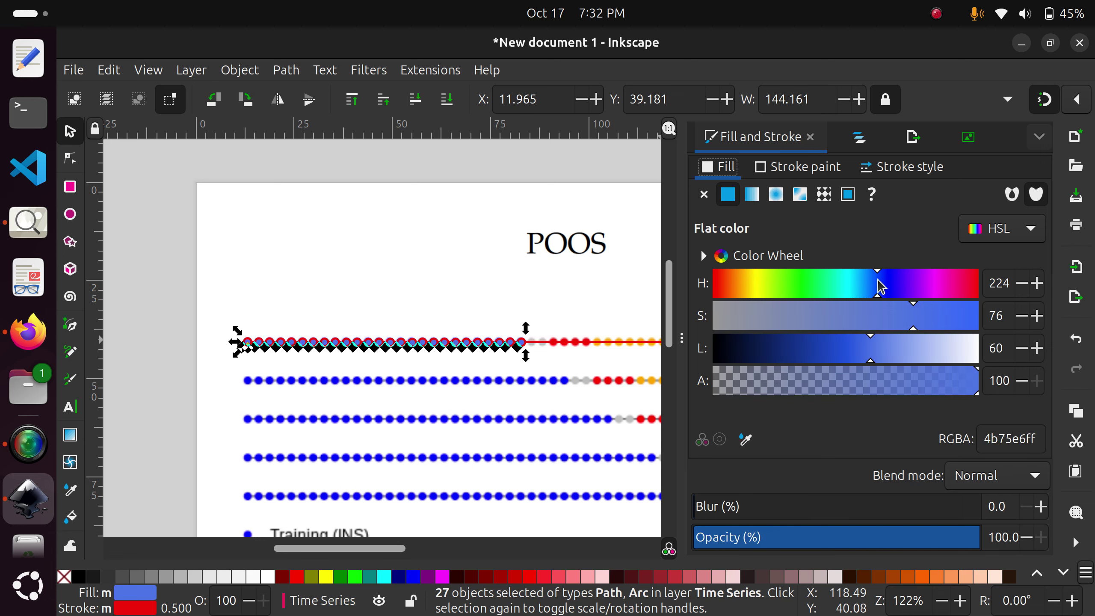
Lighten the blue fill of the circles and arrow to 6c8eecff, with saturation 77 and lightness 67
left_click(881, 350)
left_click(893, 351)
left_click(890, 350)
left_click(911, 317)
left_click(917, 317)
Change the stroke paint of the selected circles and arrow to black
left_click_drag(562, 393, 491, 307)
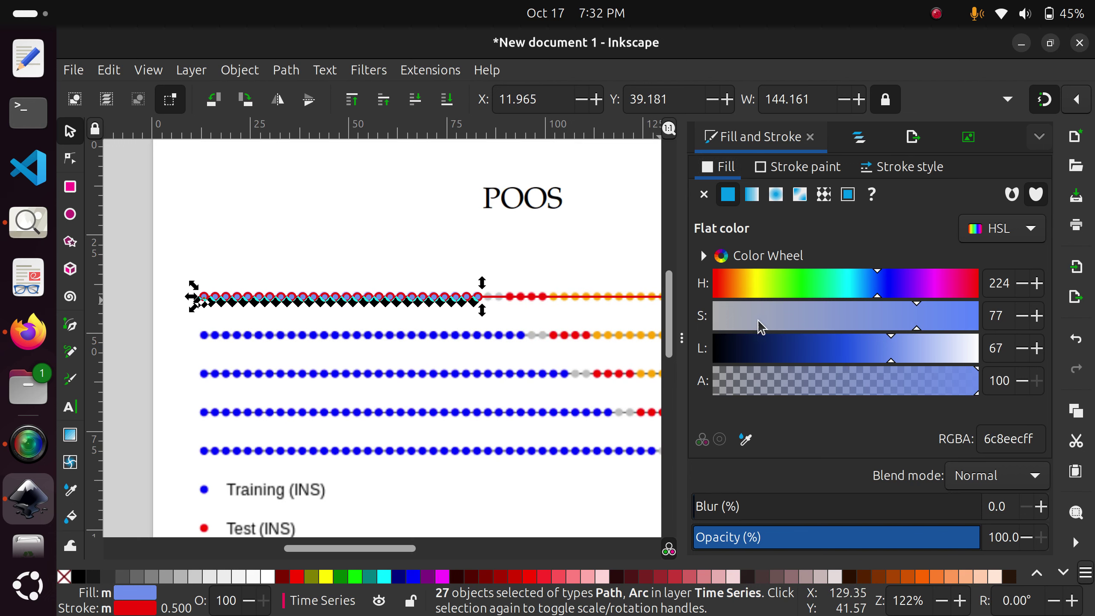
left_click(140, 607)
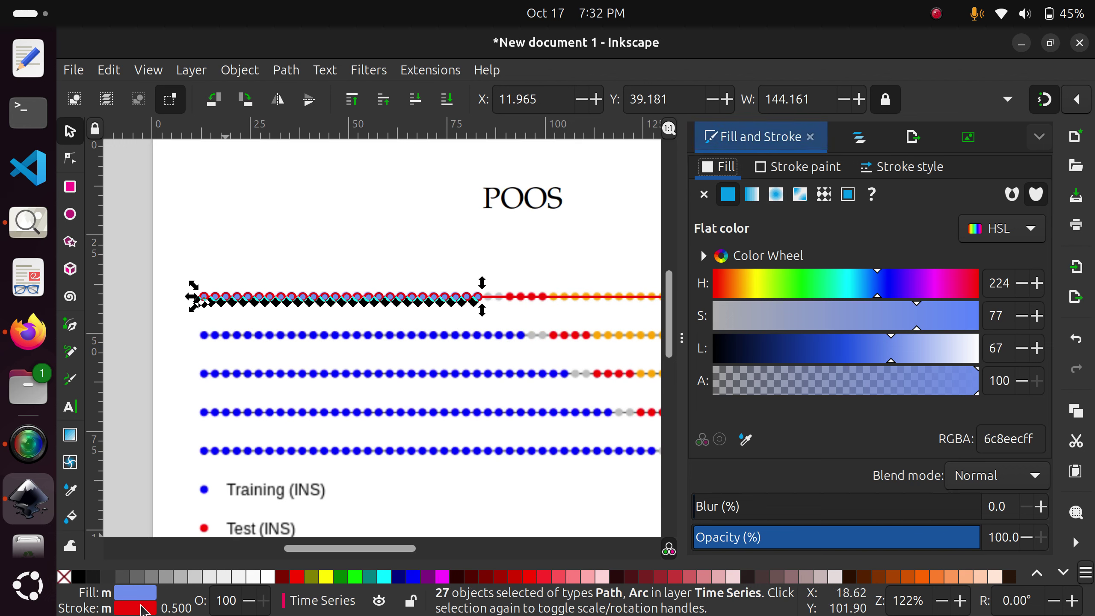
left_click_drag(832, 347, 581, 354)
left_click(507, 243)
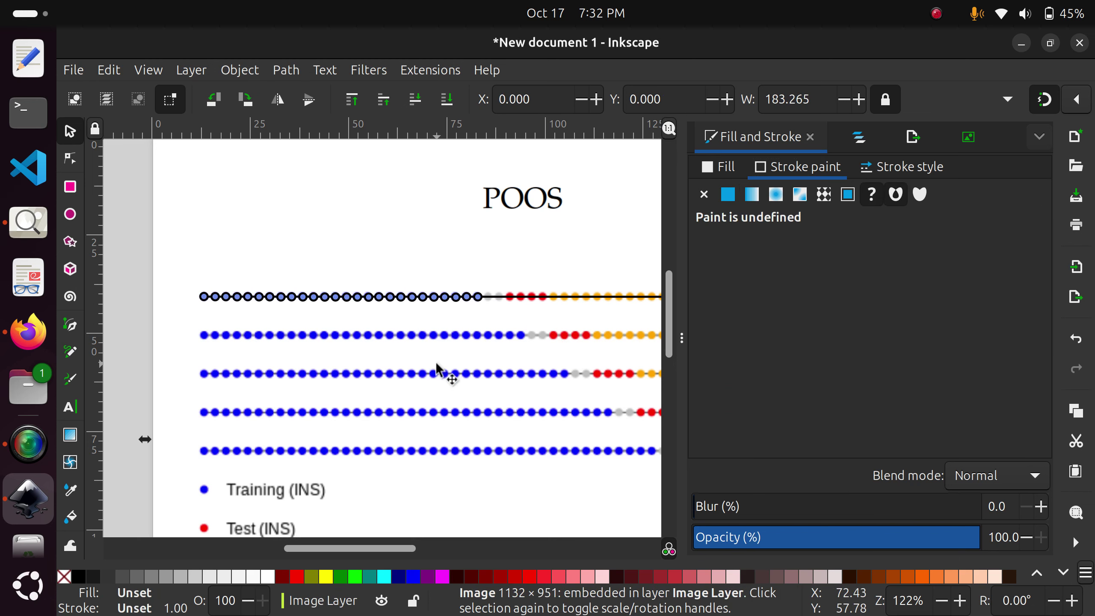
scroll(518, 346, "up", 2, "ctrl")
scroll(519, 346, "down", 2, "ctrl")
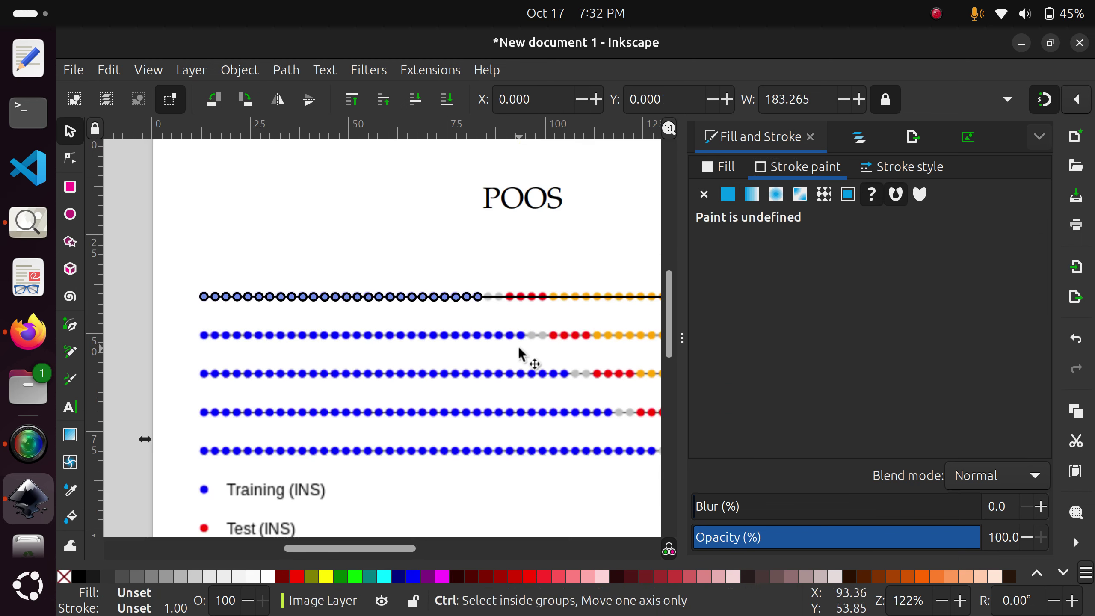
left_click(144, 266)
left_click_drag(142, 268, 491, 308)
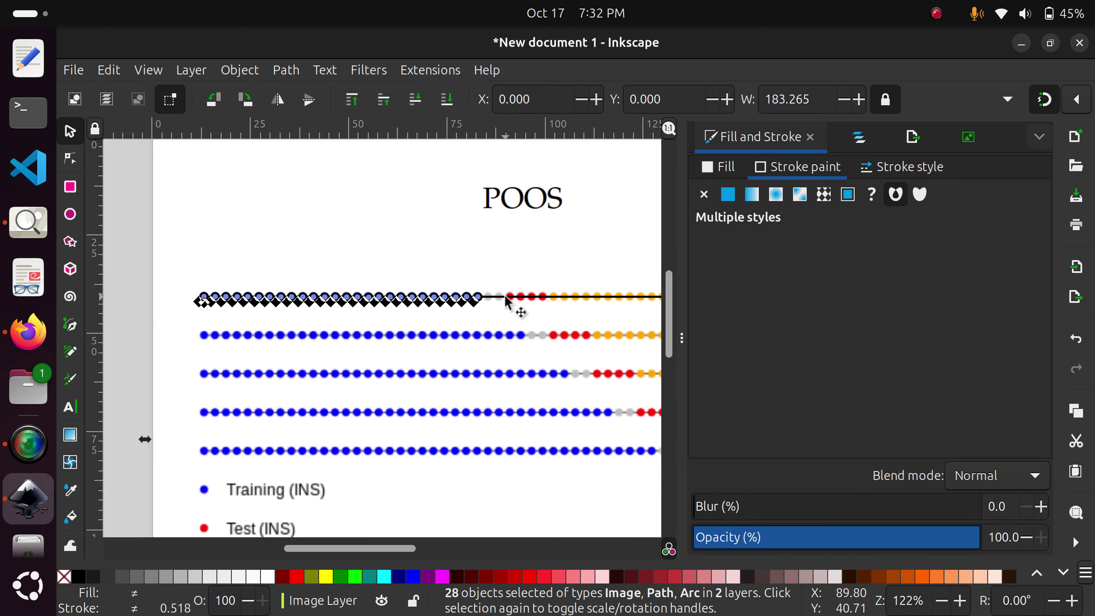
left_click(899, 166)
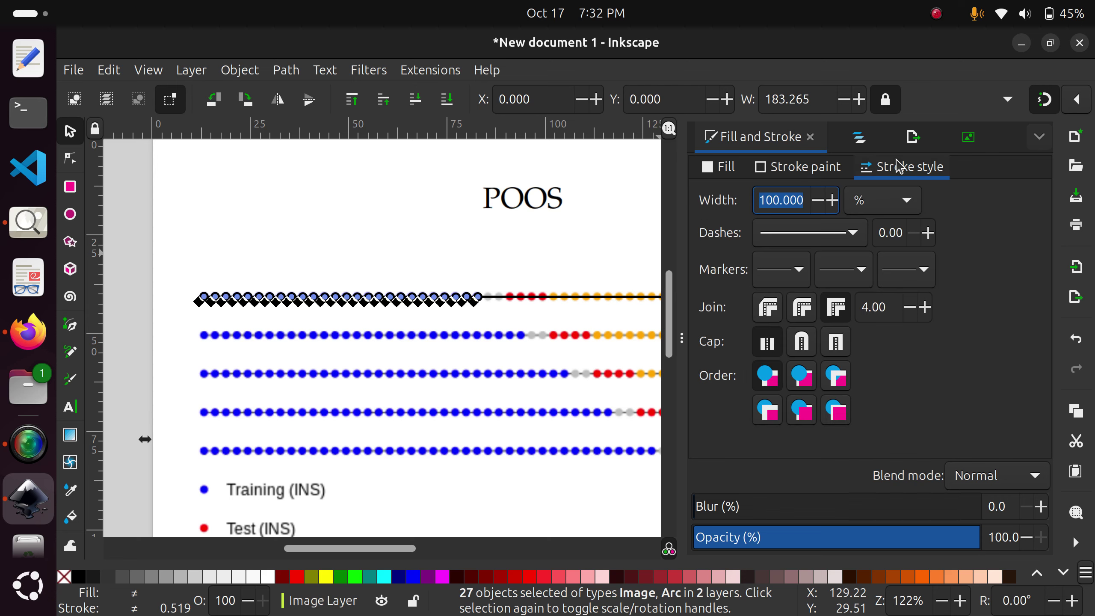
left_click(776, 177)
Add a layer named "Training Nodes" as a sublayer of the Time Series layer
left_click(870, 140)
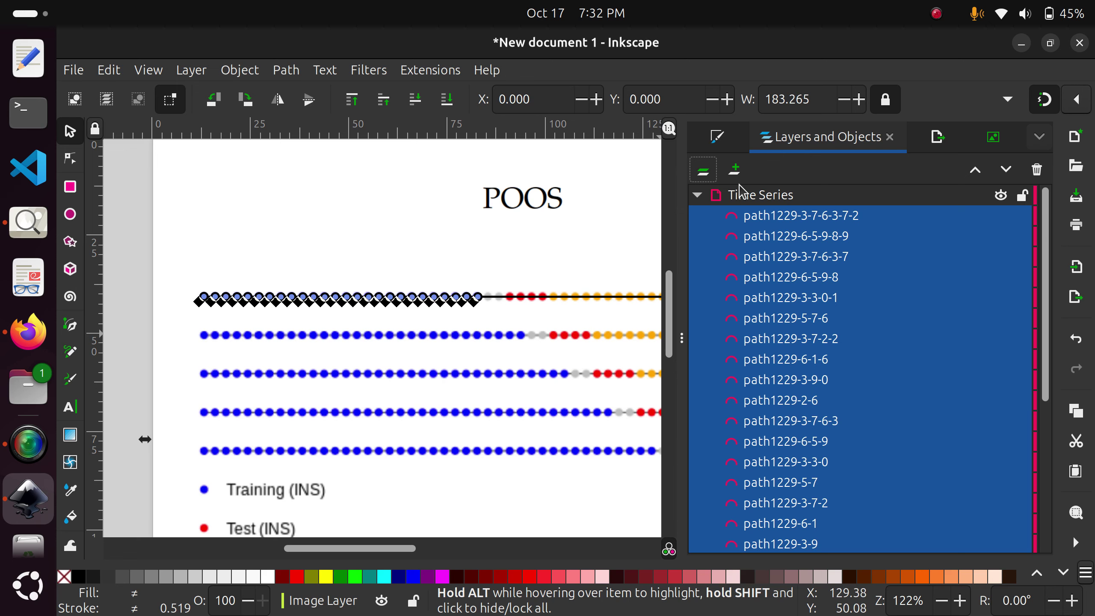
left_click(754, 197)
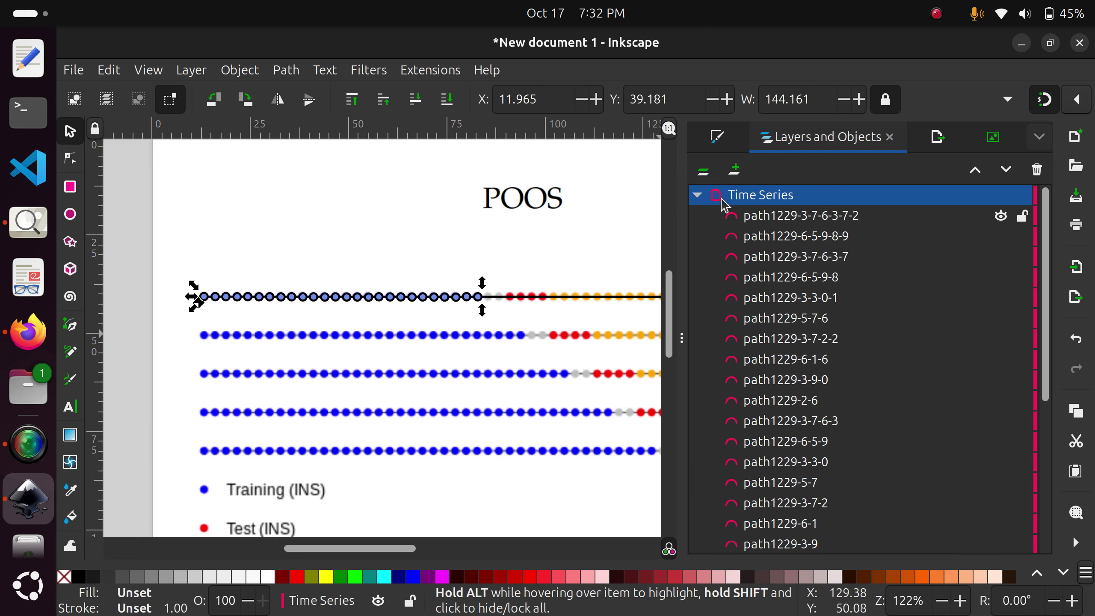
left_click(738, 174)
type("Training Nodes")
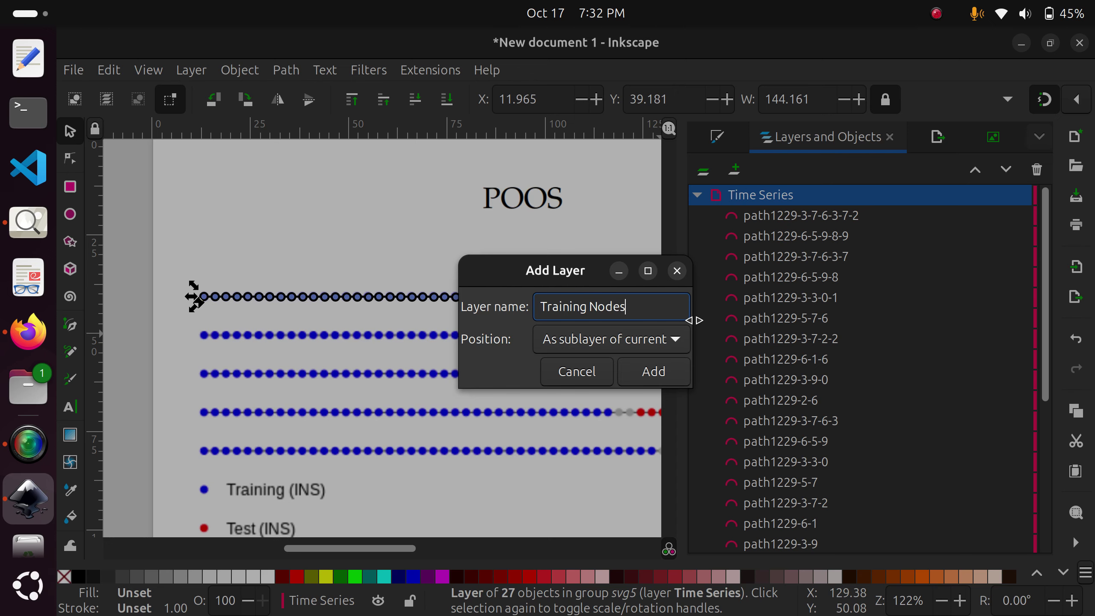
key("Return")
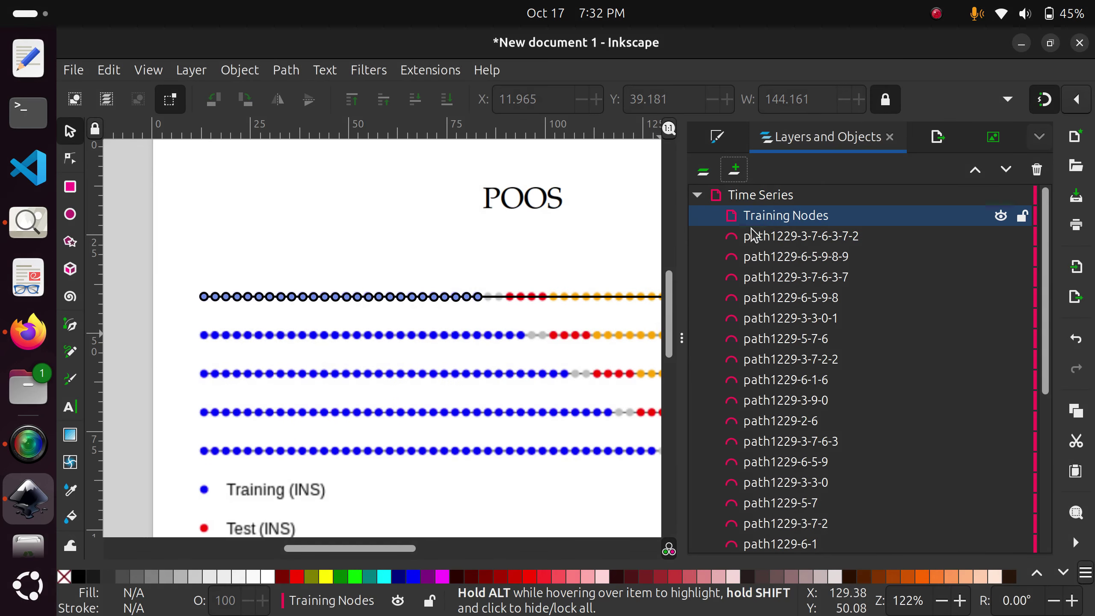
Select every circle in the Time Series layer and move them all into the Training Nodes sublayer, leaving out the arrow
left_click(769, 238)
scroll(799, 388, "down", 5)
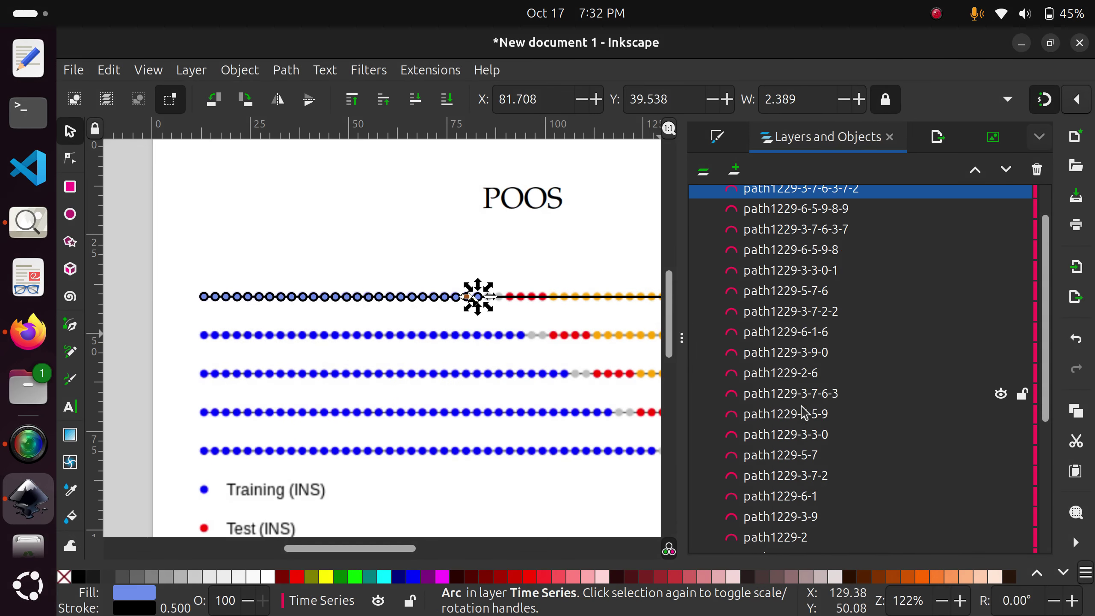
scroll(805, 467, "down", 3)
left_click(791, 482, "shift")
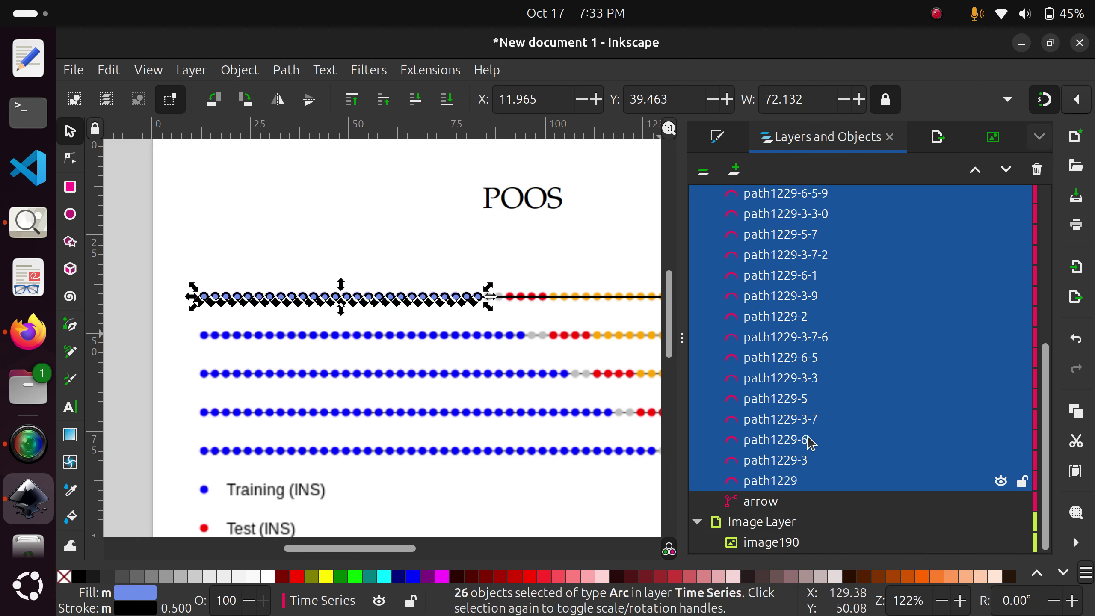
scroll(810, 418, "up", 5)
scroll(813, 396, "up", 3)
left_click_drag(794, 242, 725, 222)
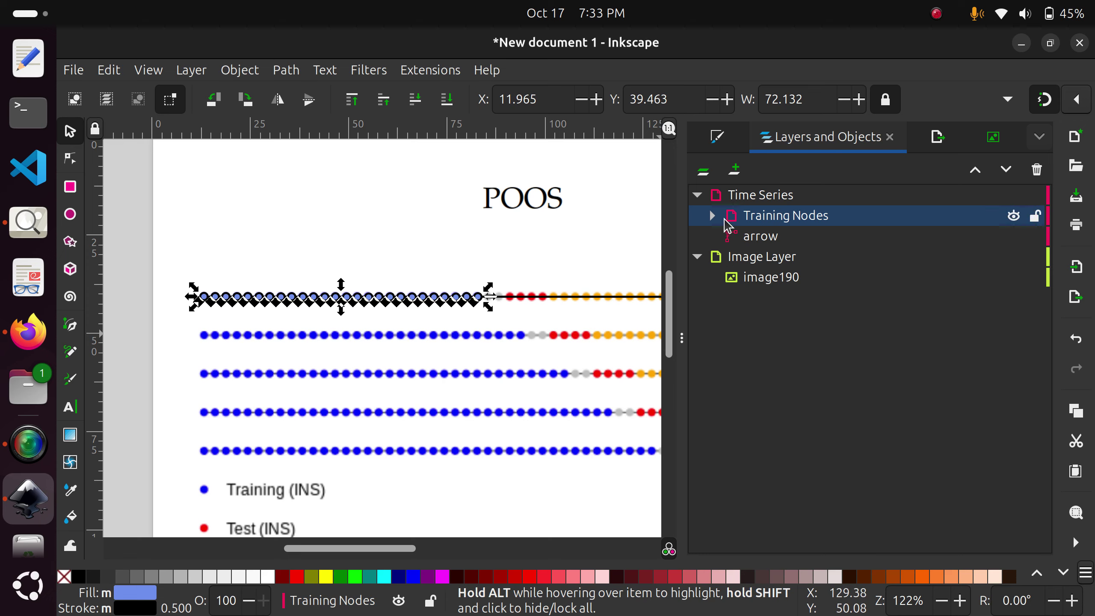
left_click(765, 238)
left_click_drag(605, 351, 543, 362)
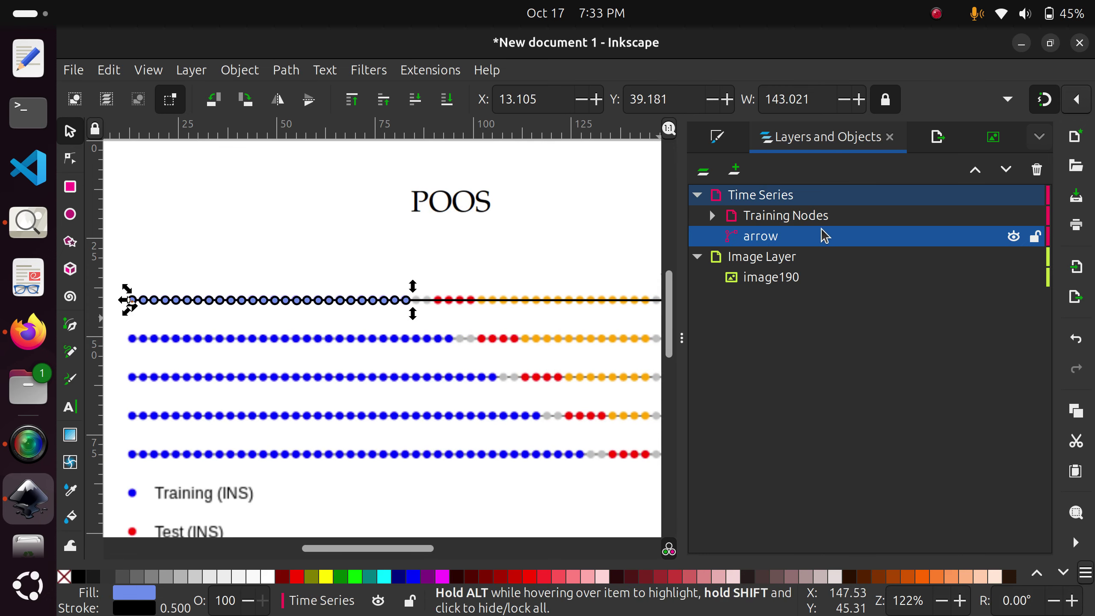
left_click(818, 216)
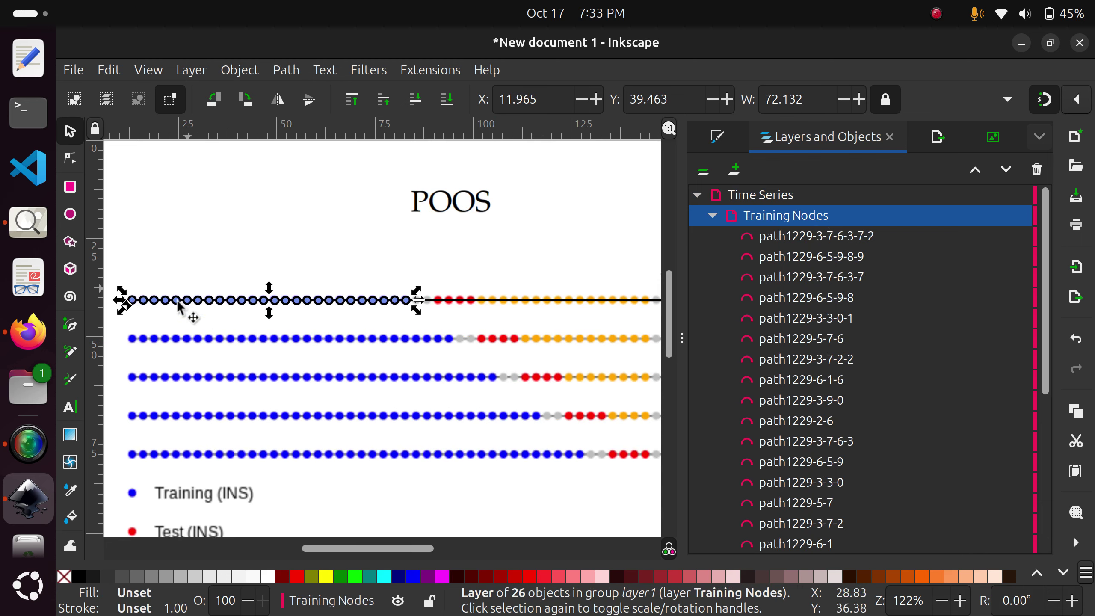
left_click(763, 195)
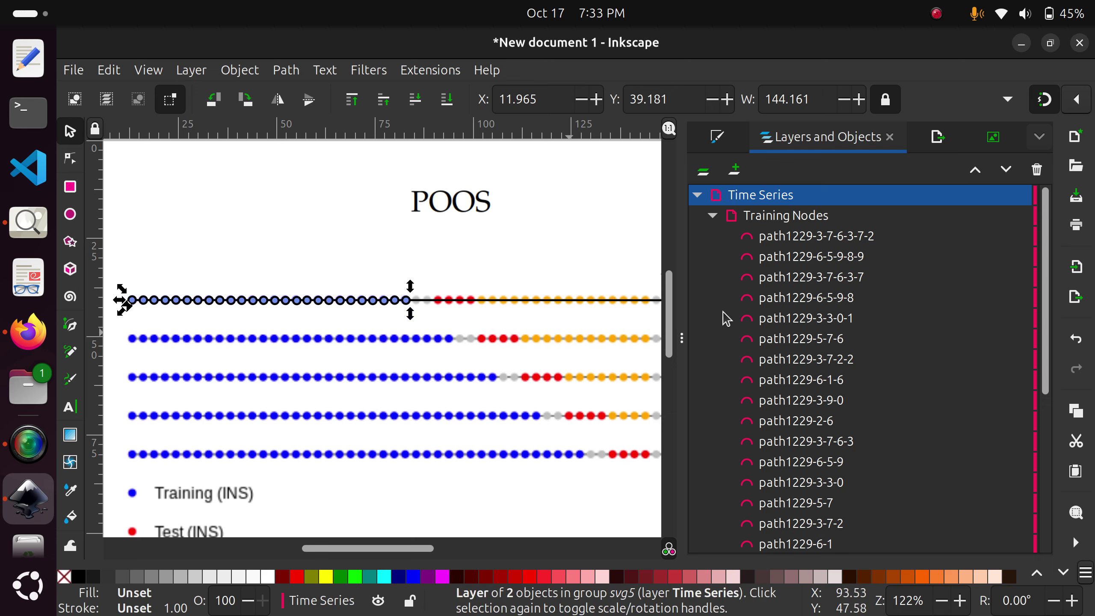
scroll(439, 345, "up", 2)
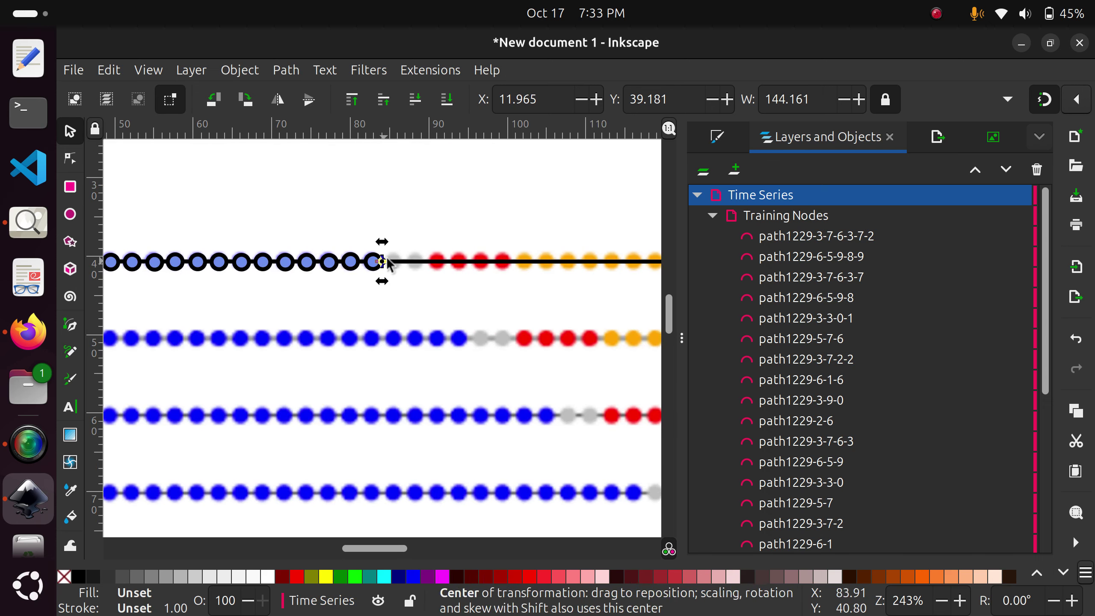
left_click(783, 242)
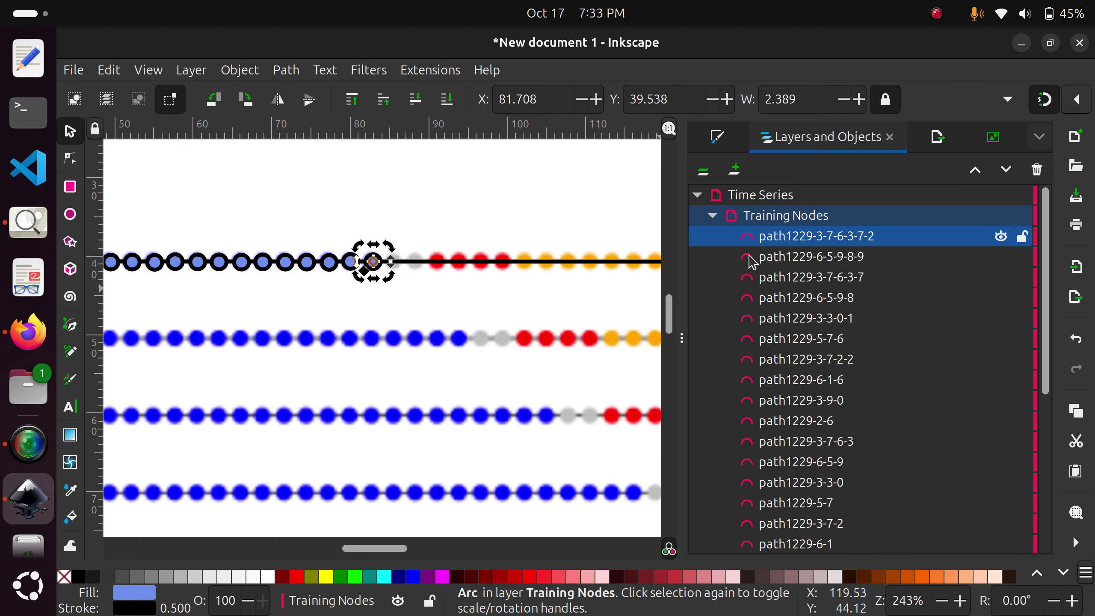
scroll(356, 308, "up", 3)
scroll(388, 367, "up", 4)
scroll(388, 367, "left", 4)
scroll(369, 392, "up", 1)
scroll(370, 392, "right", 1)
key("ctrl+c")
key("ctrl+v")
left_click_drag(369, 405, 490, 288)
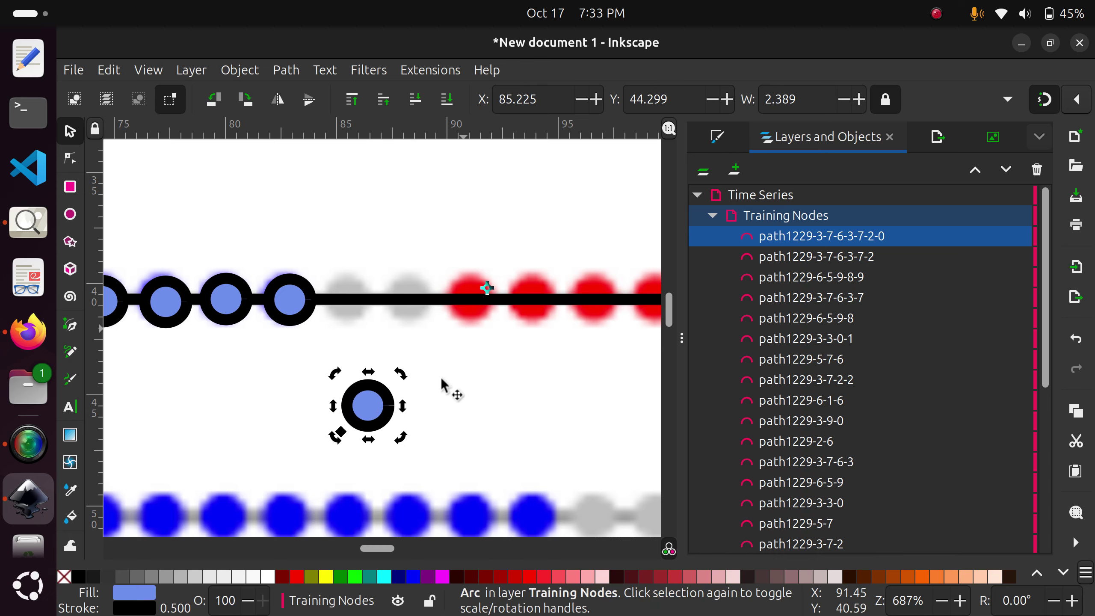
left_click(457, 423)
key("ctrl+z")
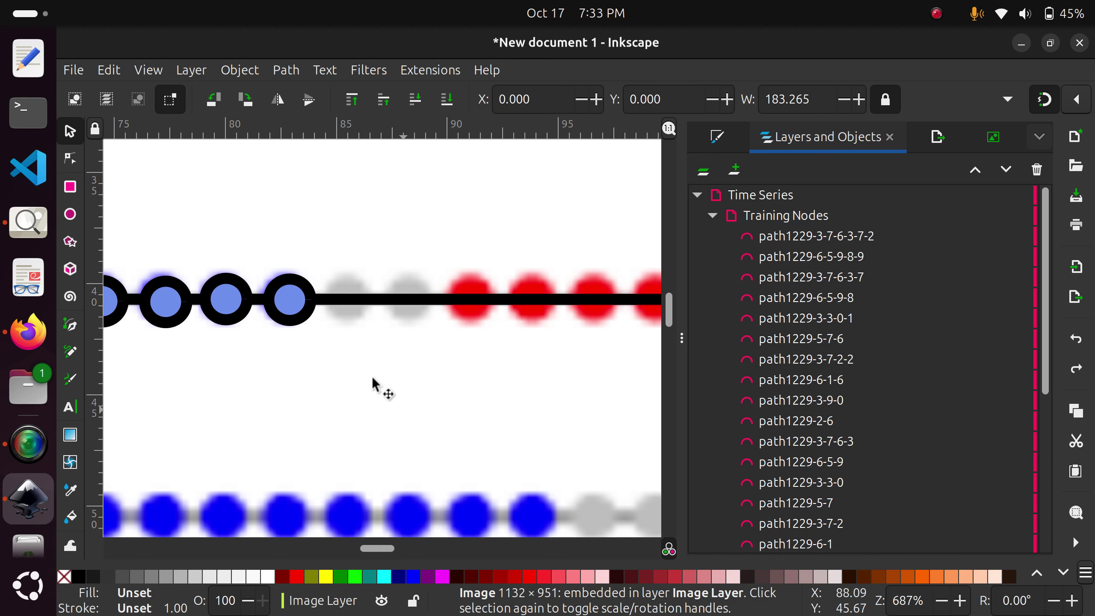
Copy the last blue circle of the top row and place the copy over the row's first red dot
left_click(285, 300)
key("ctrl+c")
key("ctrl+v")
mouse_move(308, 326)
left_mouse_down()
mouse_move(466, 296)
mouse_move(481, 312)
mouse_move(472, 303)
left_mouse_up()
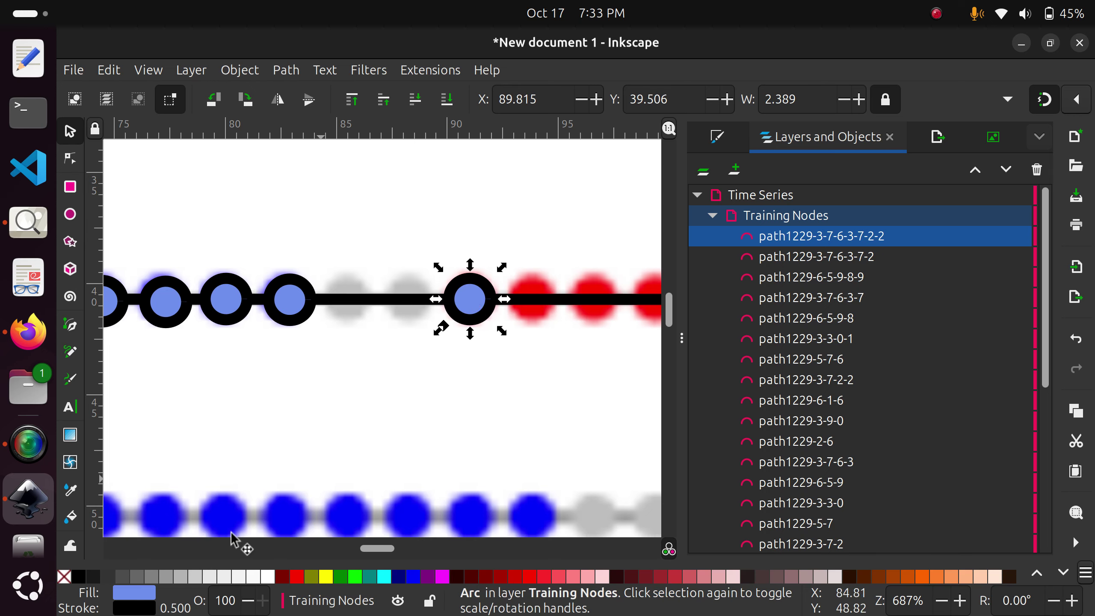
Fill the copied circle with red picked from the neighbouring dot and lighten it to ff6f6fff, with lightness 72
left_click(132, 597)
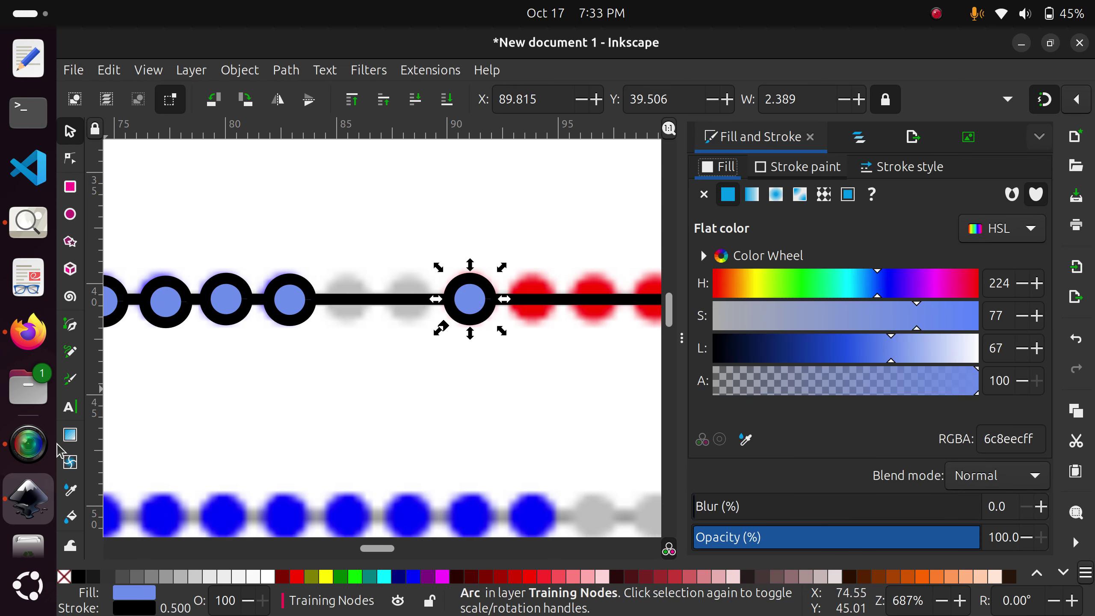
left_click(75, 496)
left_click(535, 321)
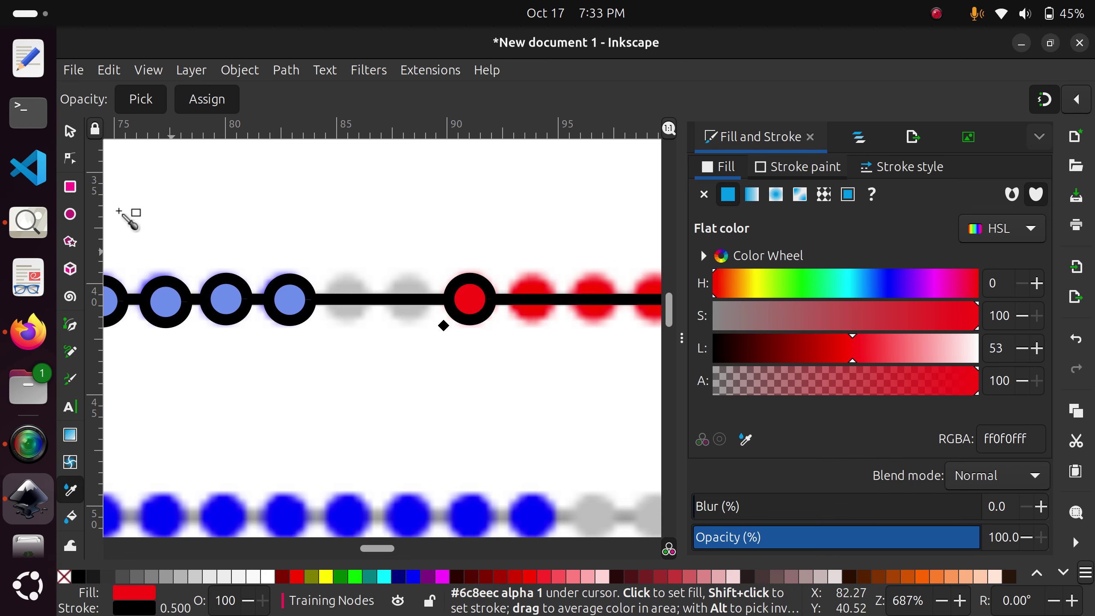
left_click(70, 131)
left_click_drag(852, 348, 903, 348)
left_click(302, 373)
scroll(297, 371, "down", 2)
scroll(411, 381, "up", 3)
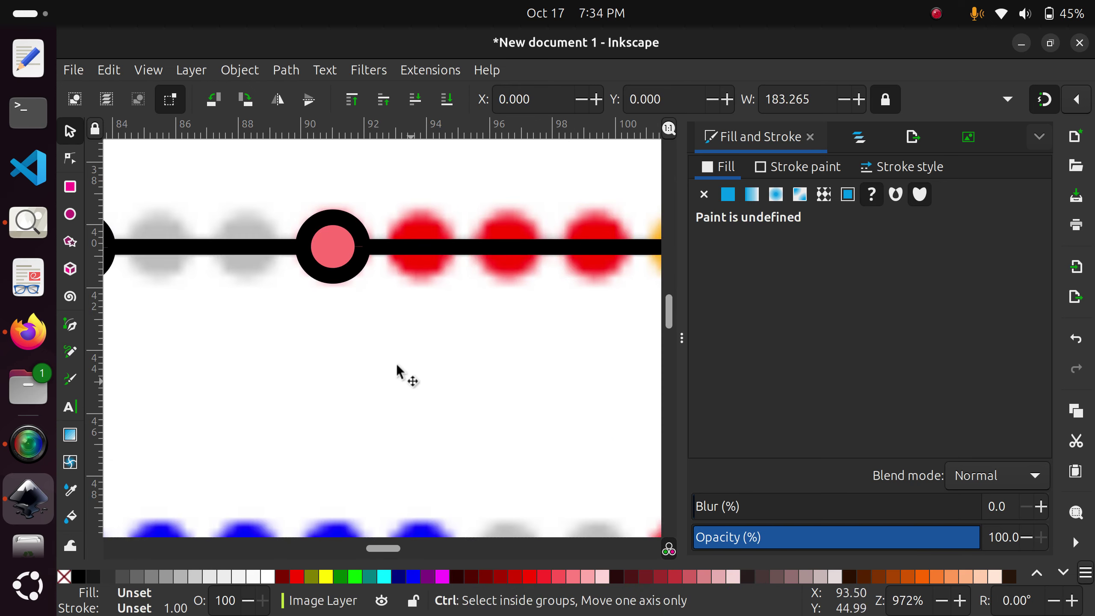
left_click(331, 259)
key("ctrl+c")
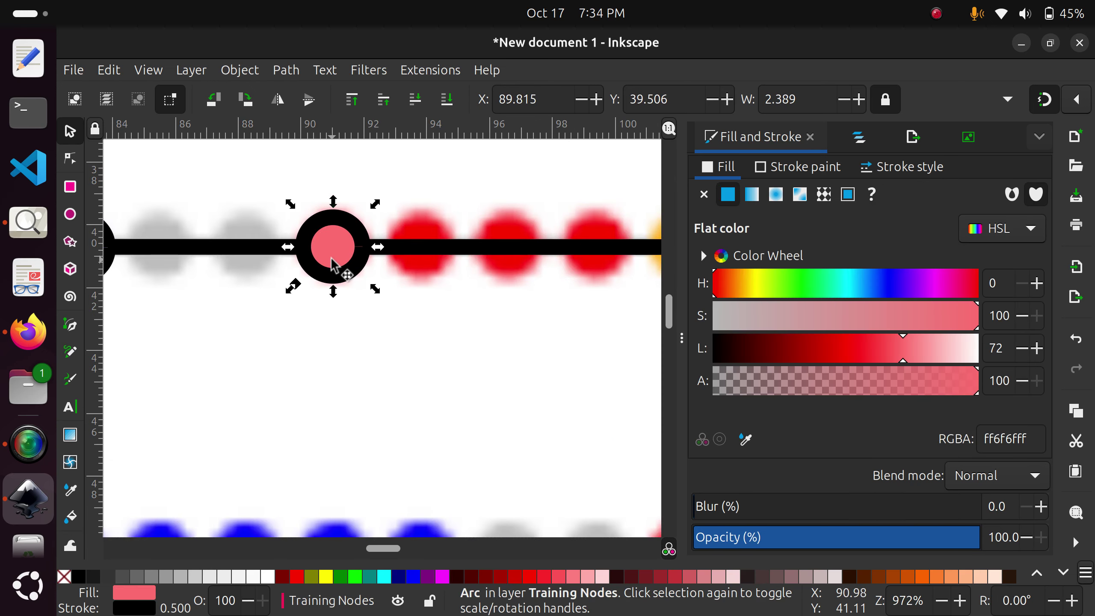
key("ctrl+c")
key("ctrl+v")
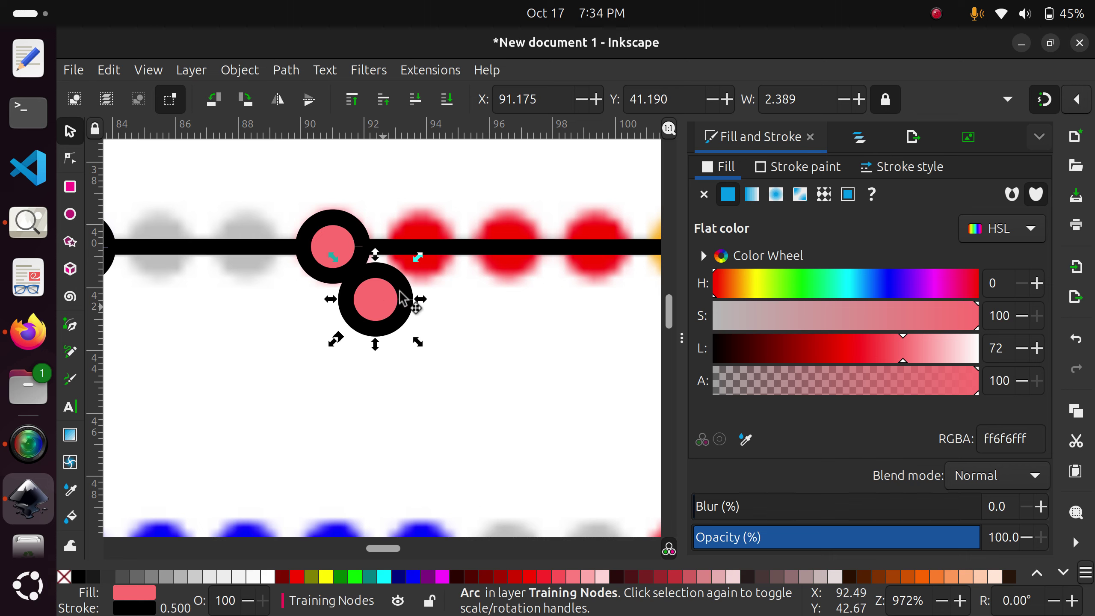
left_click_drag(393, 298, 426, 268)
key("ctrl+z")
key("ctrl+z")
left_click(353, 268)
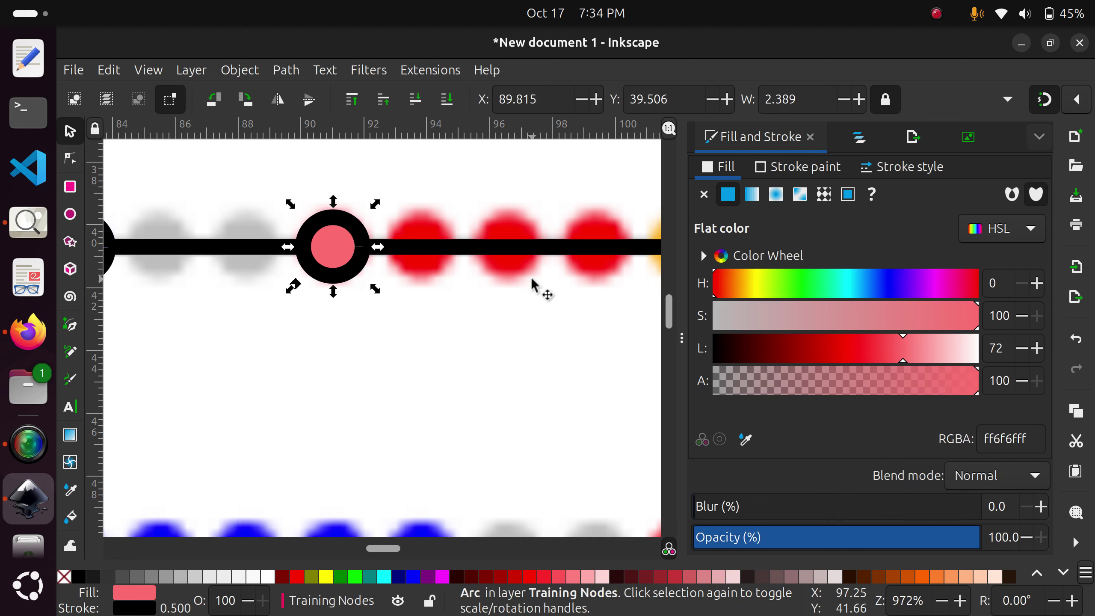
Add a layer named "Test Nodes" as a sublayer of the Time Series layer and move the light red circle into it
left_click(858, 138)
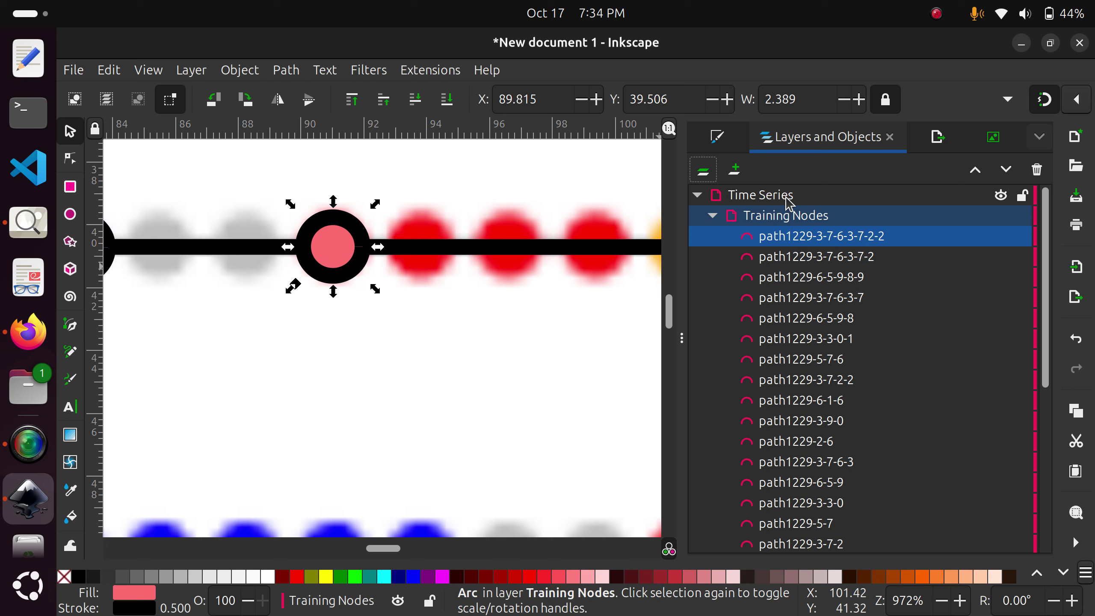
left_click(759, 194)
left_click(737, 170)
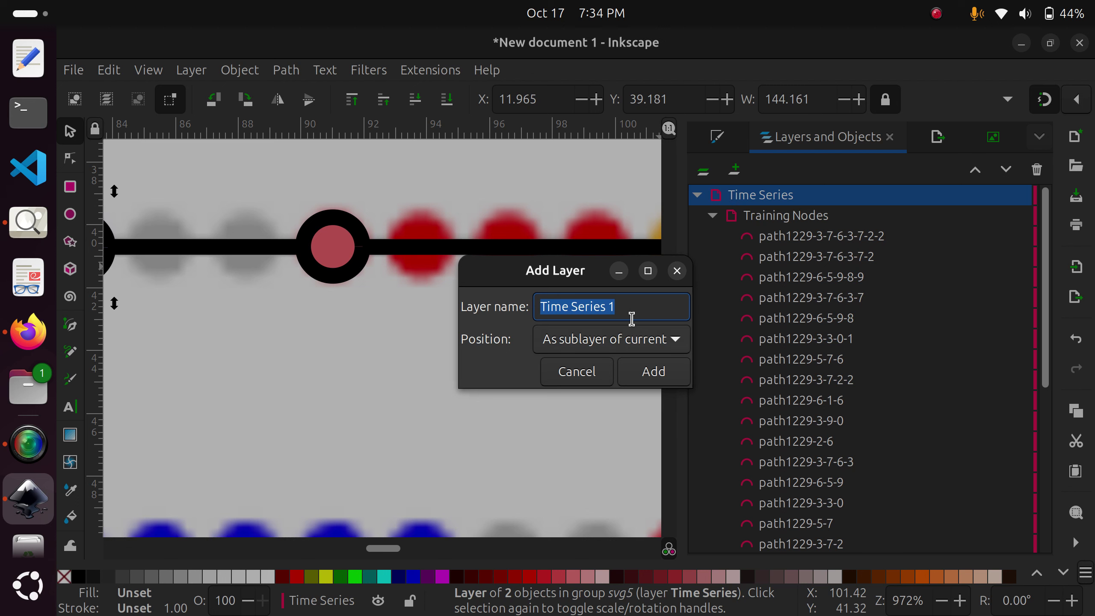
left_click(647, 345)
left_click(649, 345)
double_click(636, 310)
triple_click(636, 310)
type("Test Nodes")
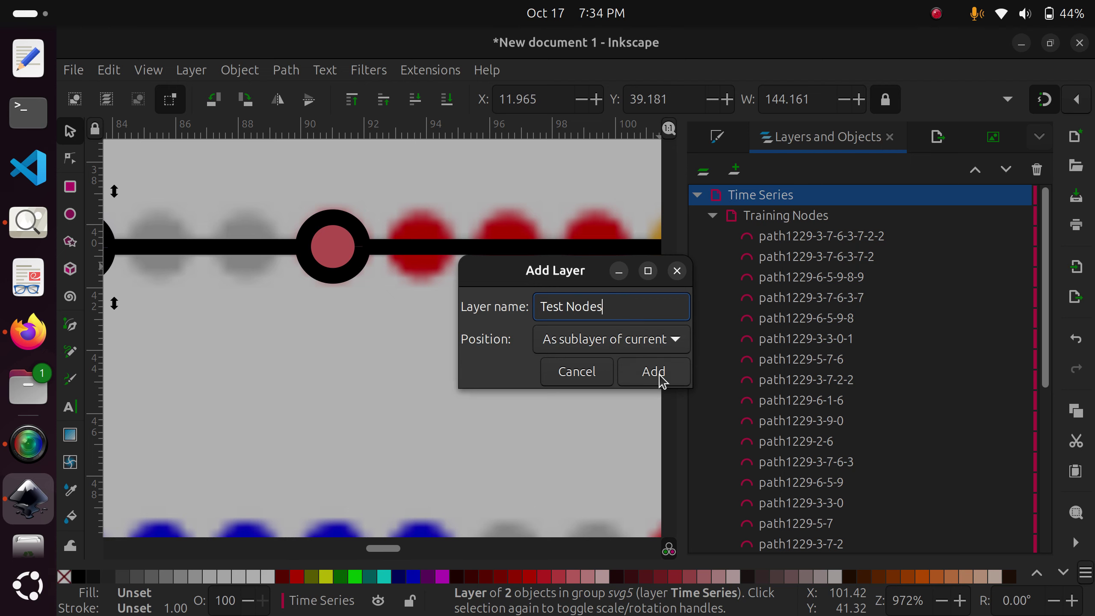
left_click(660, 377)
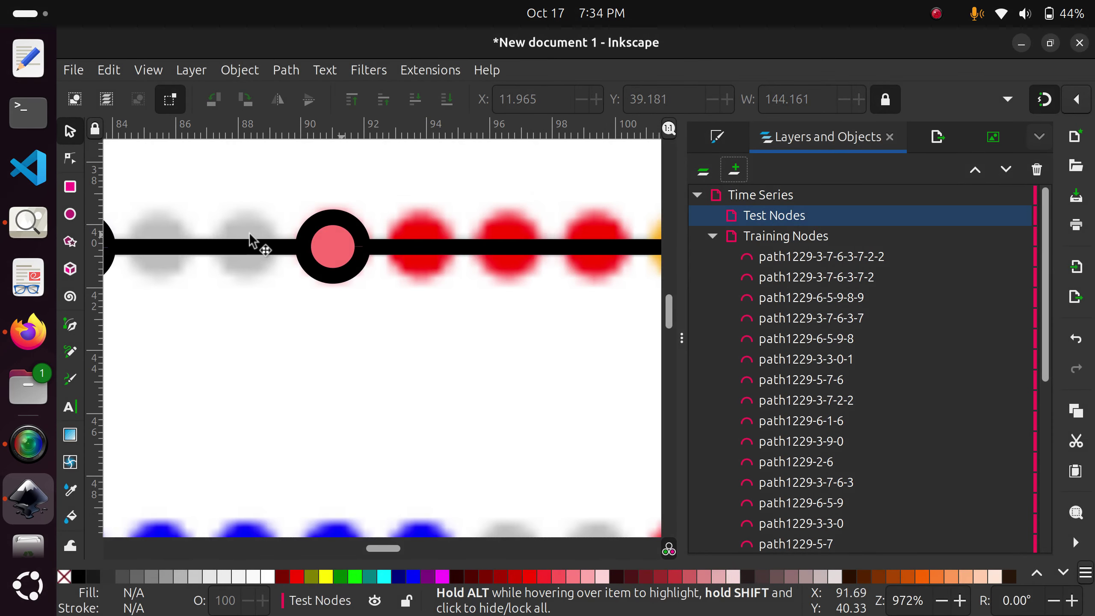
left_click(300, 247)
left_click_drag(797, 256, 774, 215)
Cover the remaining three red dots of the top row with copies of the light red circle inside Test Nodes
key("ctrl+c")
key("ctrl+v")
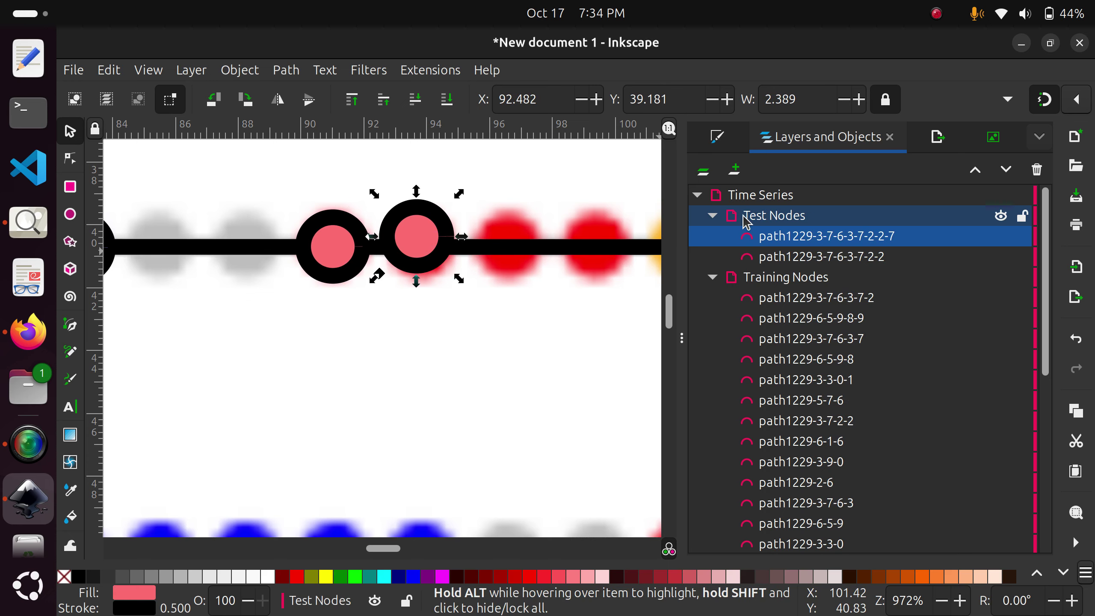
left_click_drag(416, 238, 418, 248)
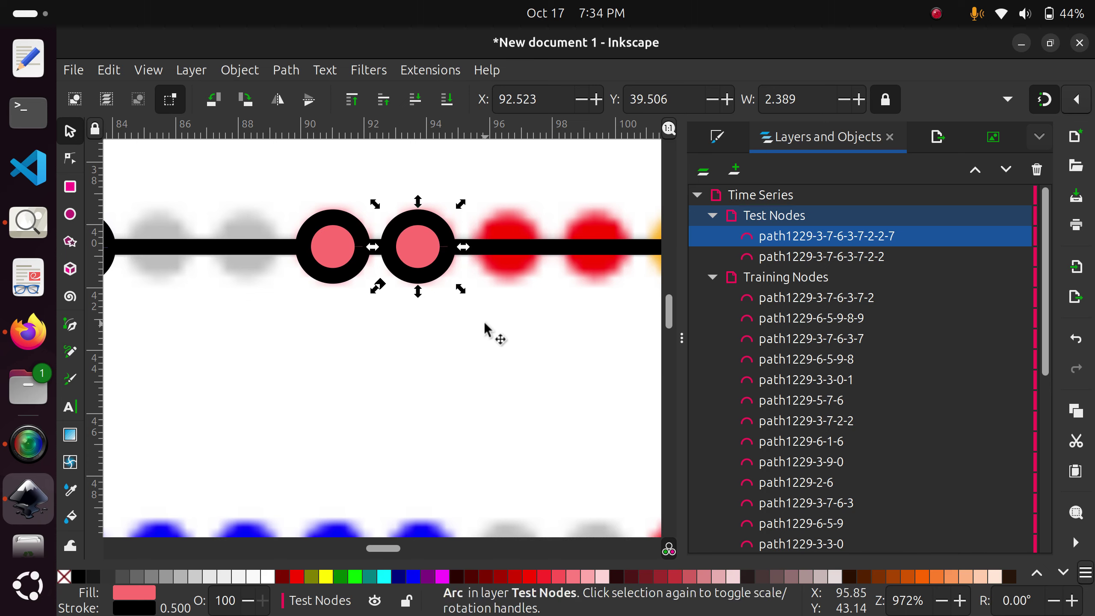
key("ctrl+v")
left_click_drag(487, 329, 506, 240)
key("ctrl+v")
left_click_drag(551, 323, 604, 237)
key("5")
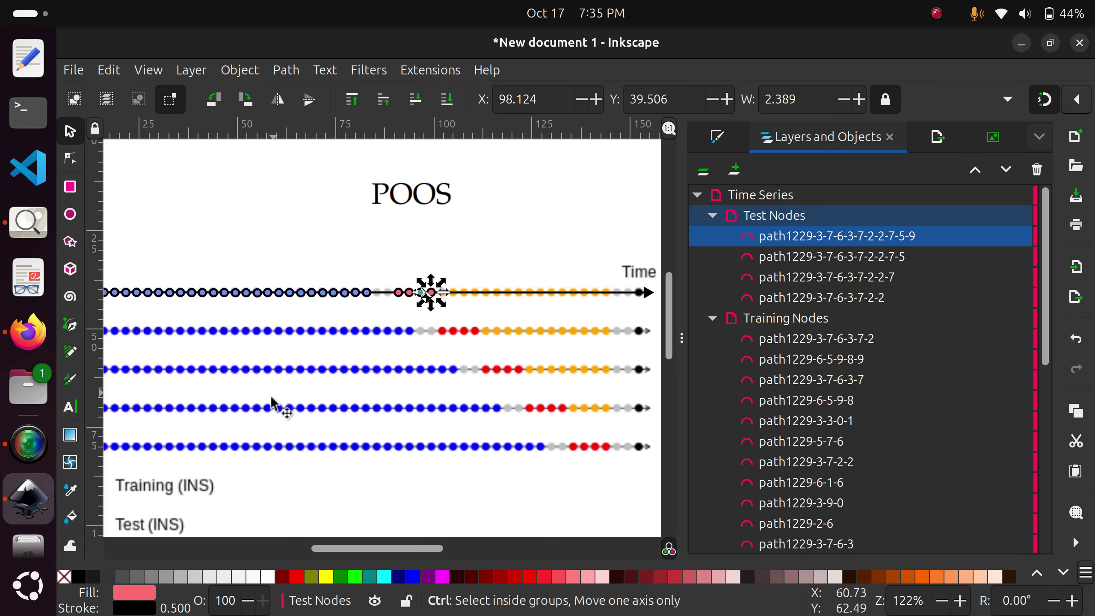
Select the Test Nodes sublayer and collapse its list of circles
scroll(510, 332, "down", 3)
scroll(510, 332, "left", 5)
scroll(510, 332, "down", 1)
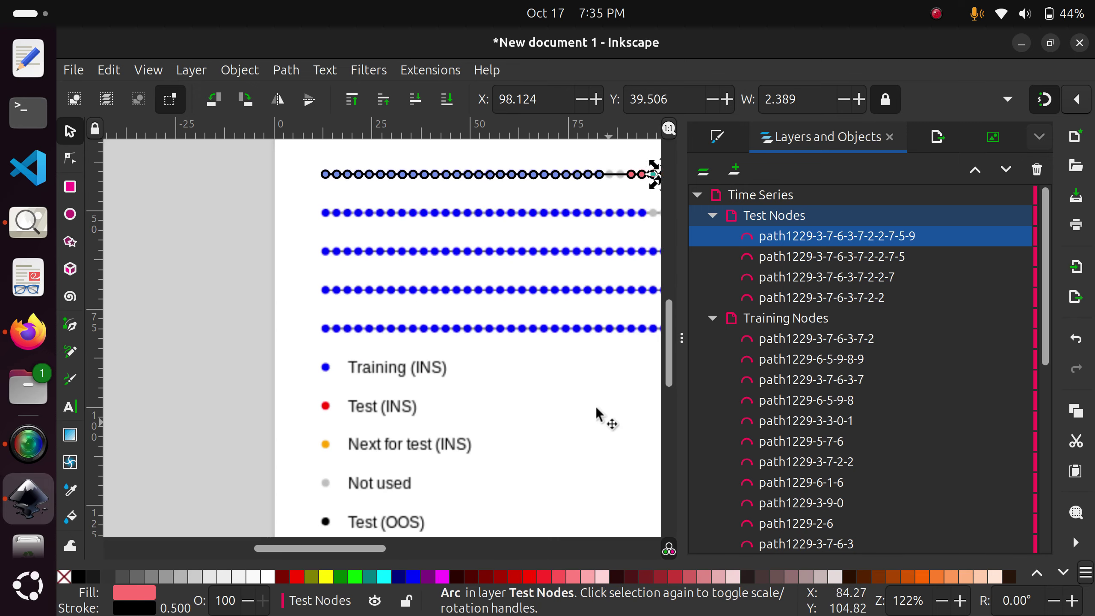
scroll(298, 447, "right", 6)
scroll(298, 447, "up", 2)
left_click(726, 218)
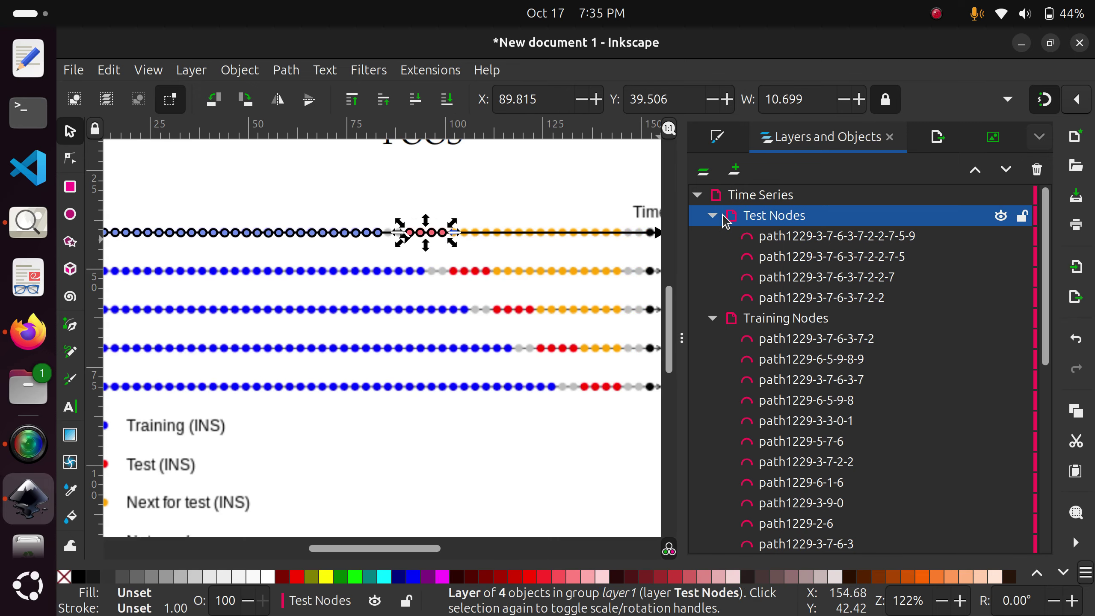
left_click(712, 216)
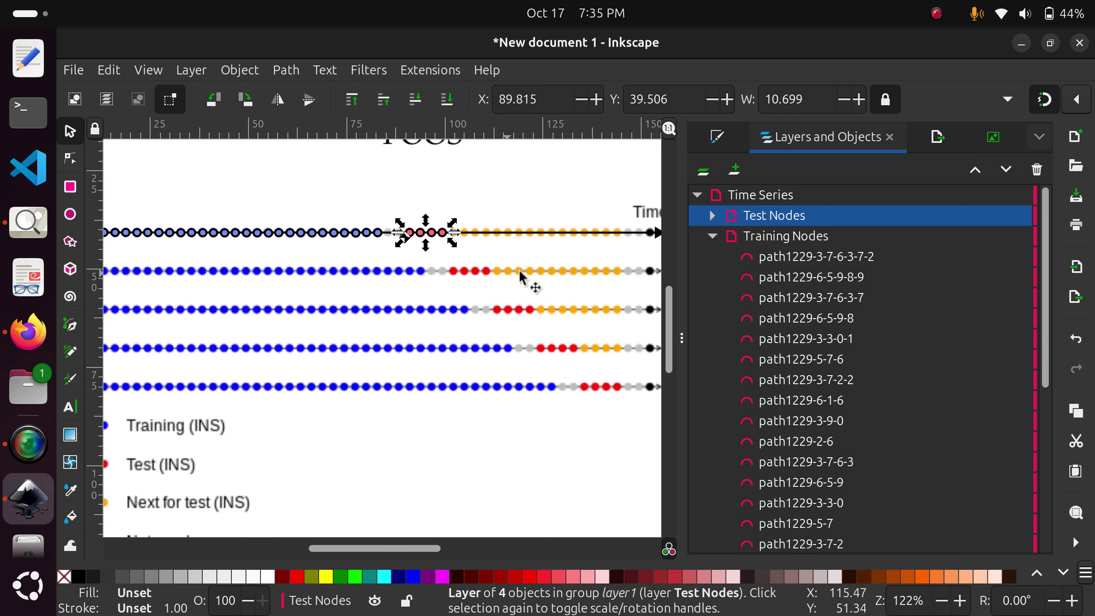
scroll(457, 287, "down", 2)
scroll(457, 286, "up", 2)
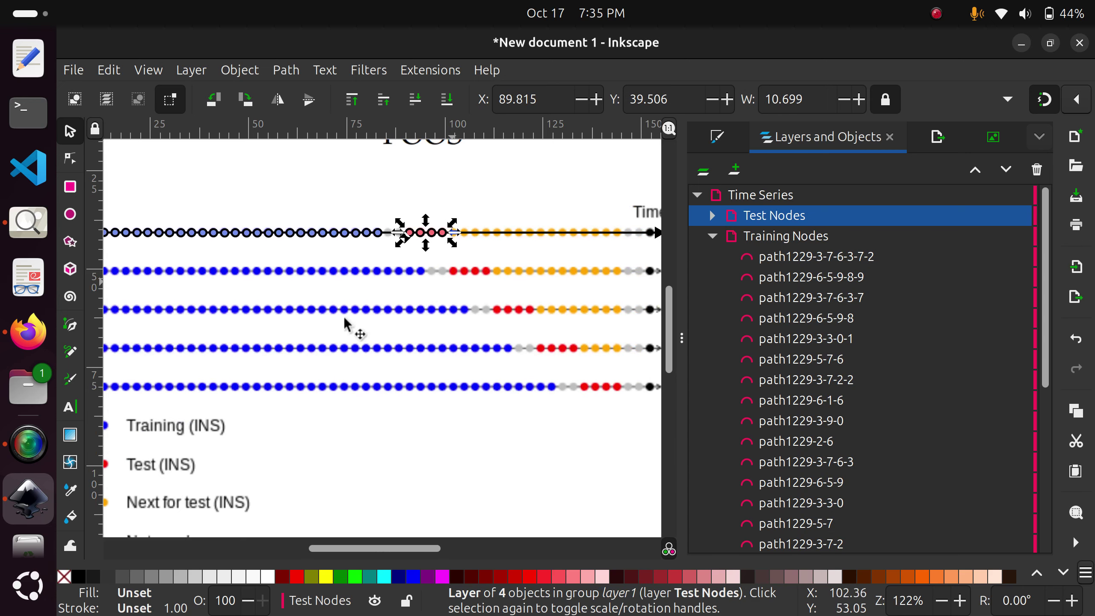
left_click(761, 195)
scroll(504, 265, "down", 2)
left_click_drag(515, 247, 554, 436)
key("ctrl+z")
scroll(490, 248, "up", 1)
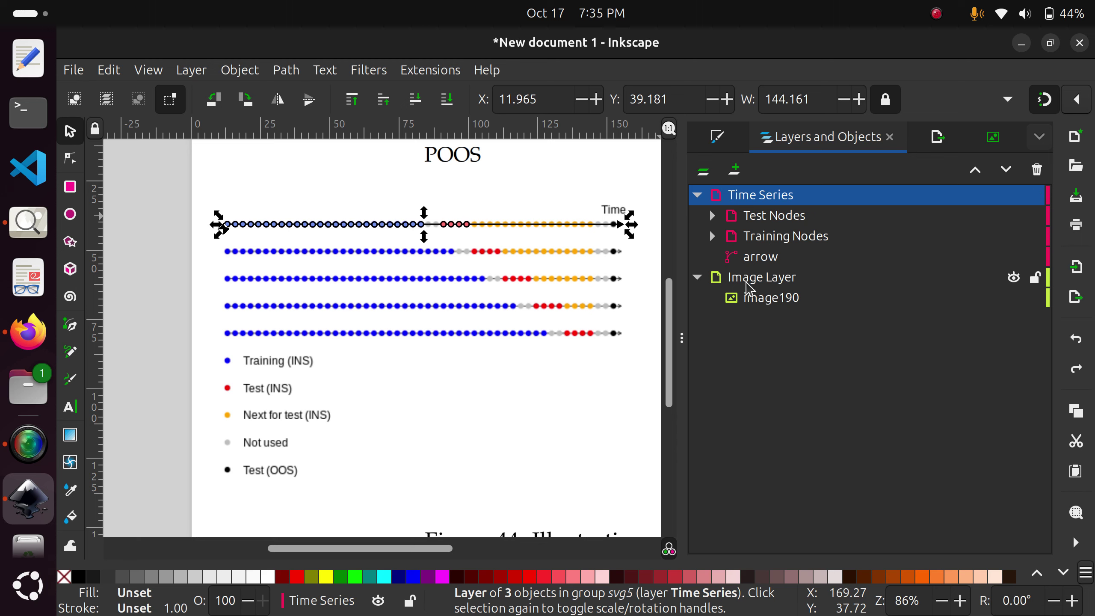
Copy the entire Time Series layer, including its sublayers and arrow, and paste it as a second layer
left_click(152, 256)
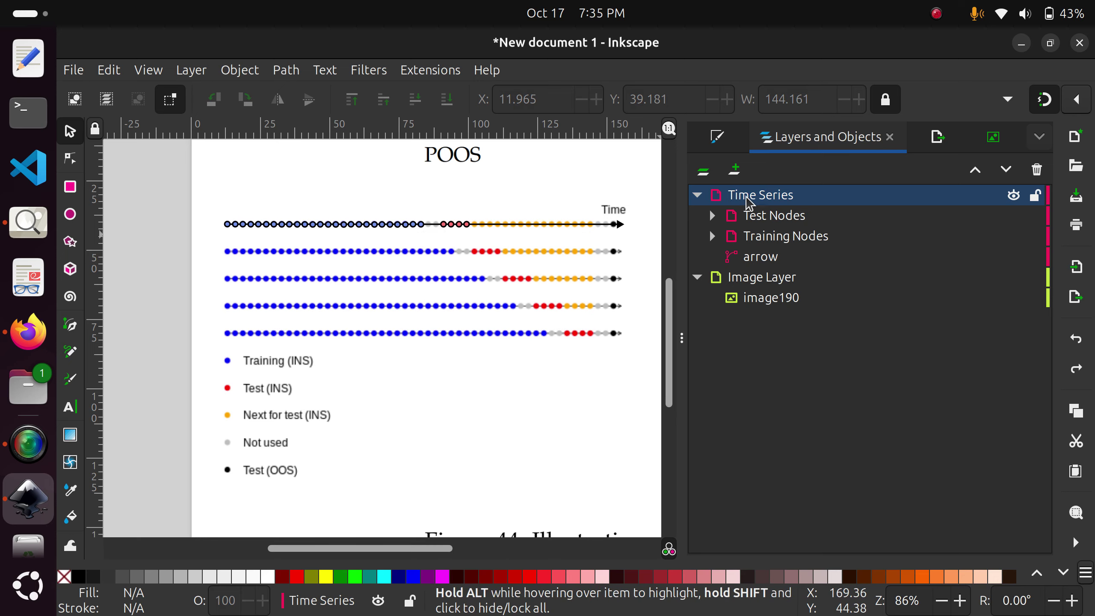
left_click(698, 197)
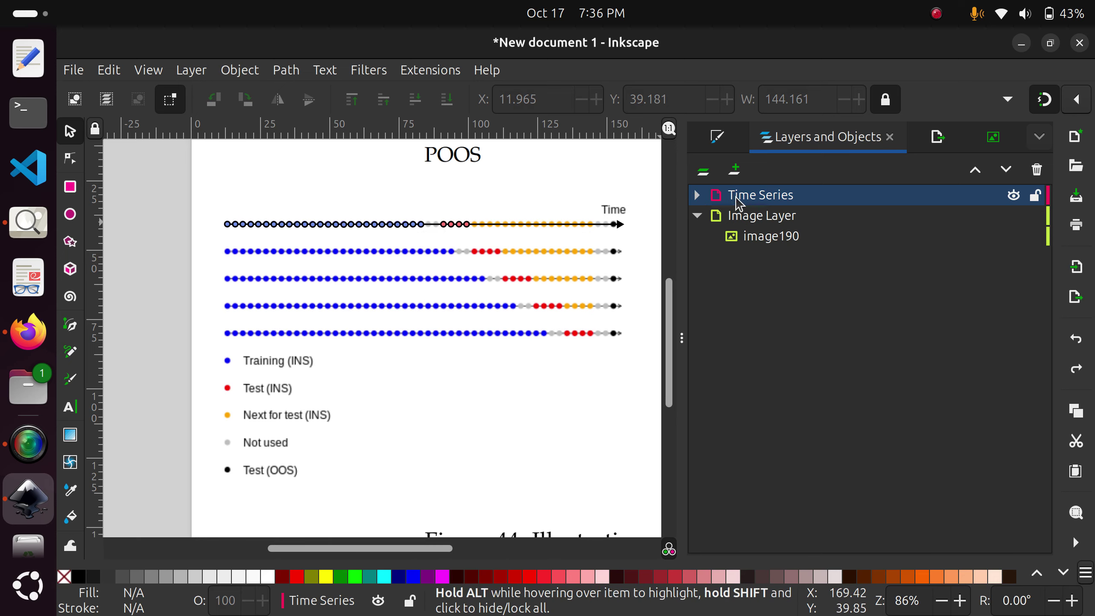
left_click(735, 203)
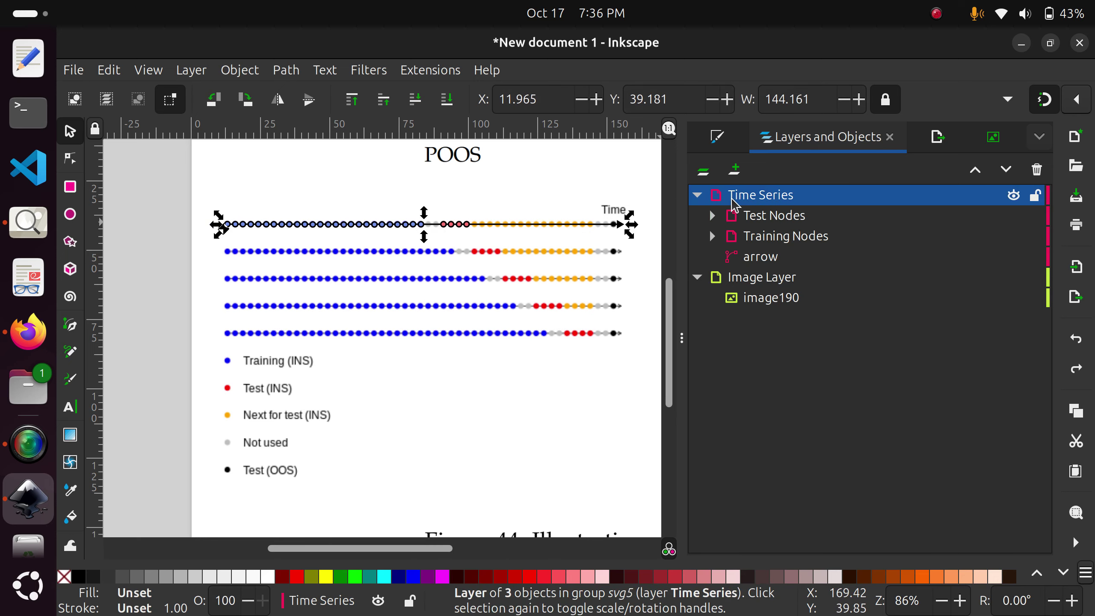
left_click(697, 195)
left_click(701, 194)
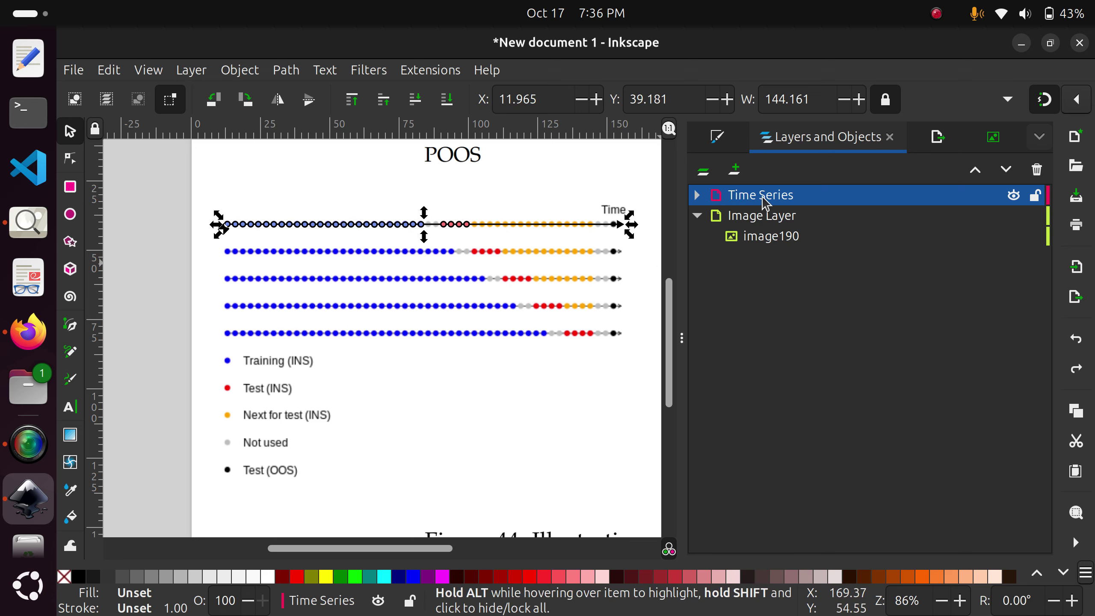
left_click(766, 196)
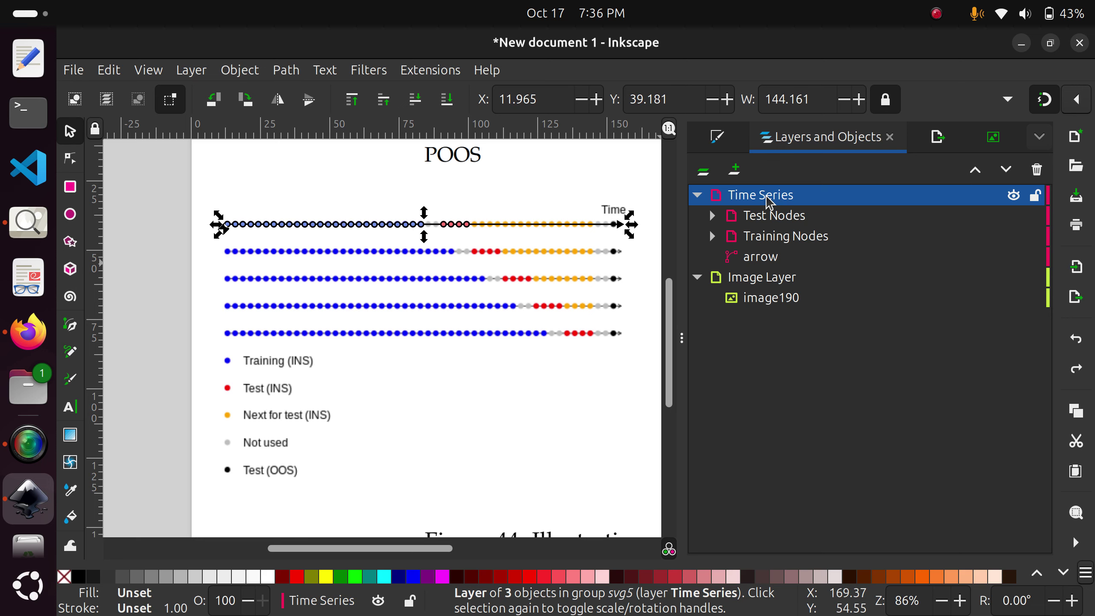
key("ctrl+v")
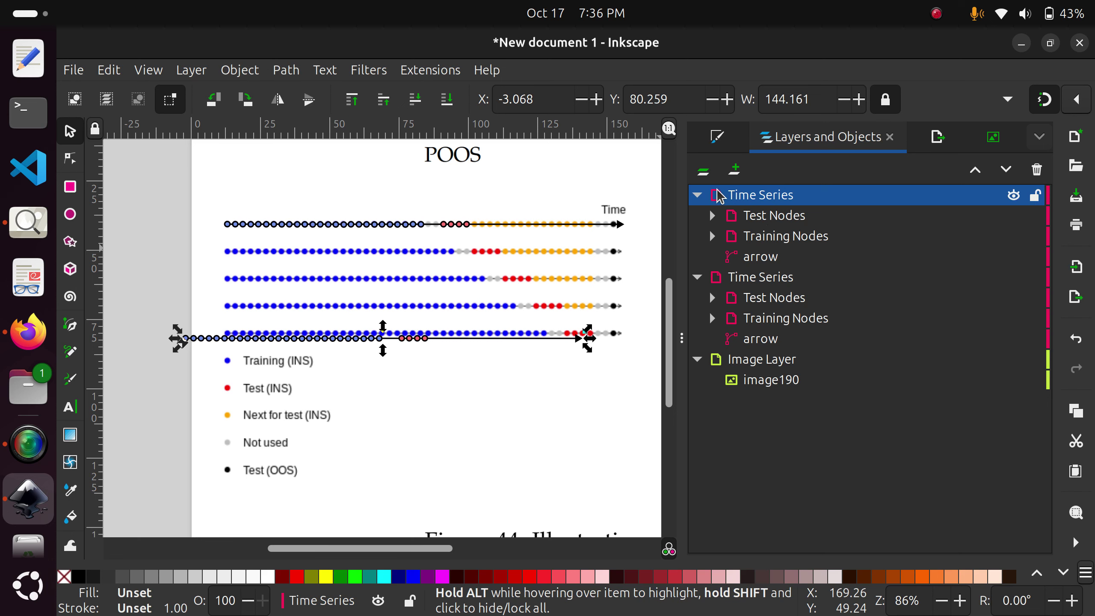
Rename the pasted copy of the Time Series layer as "Time Series 2"
double_click(804, 195)
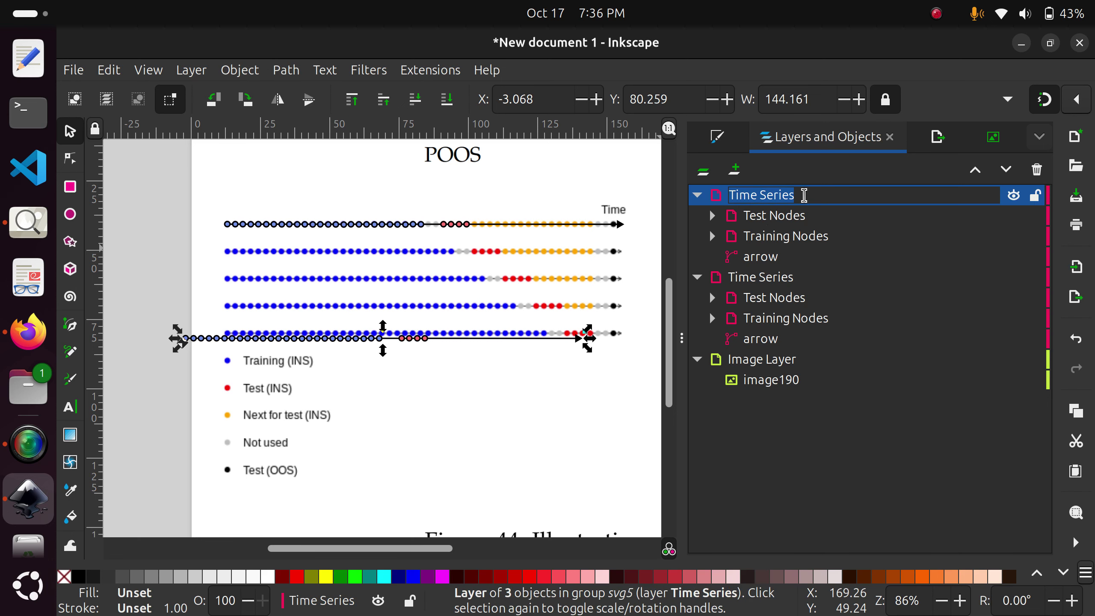
left_click(821, 194)
type("2")
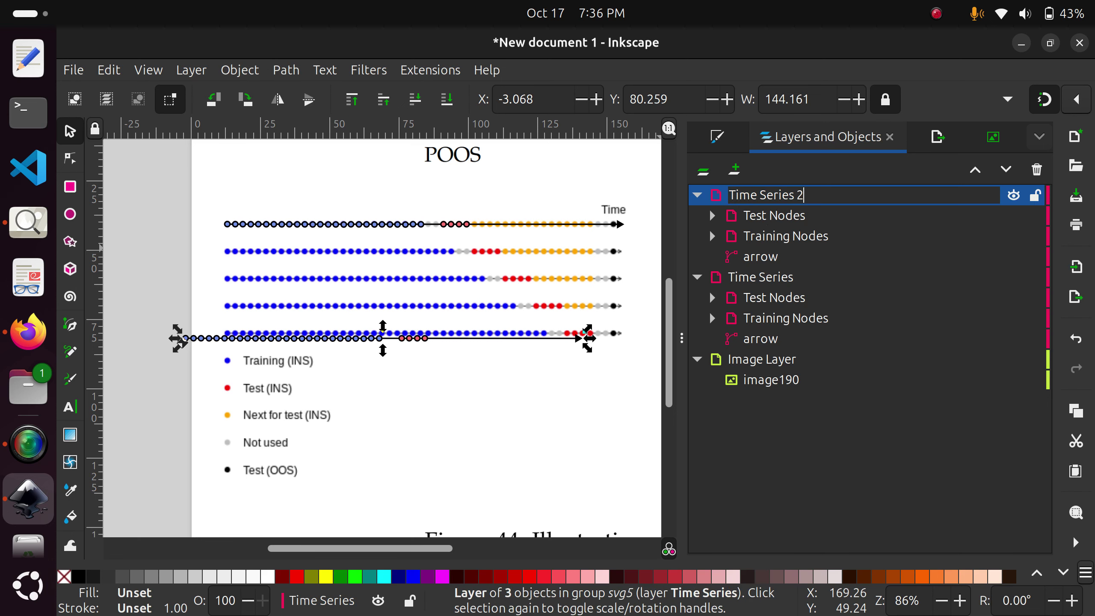